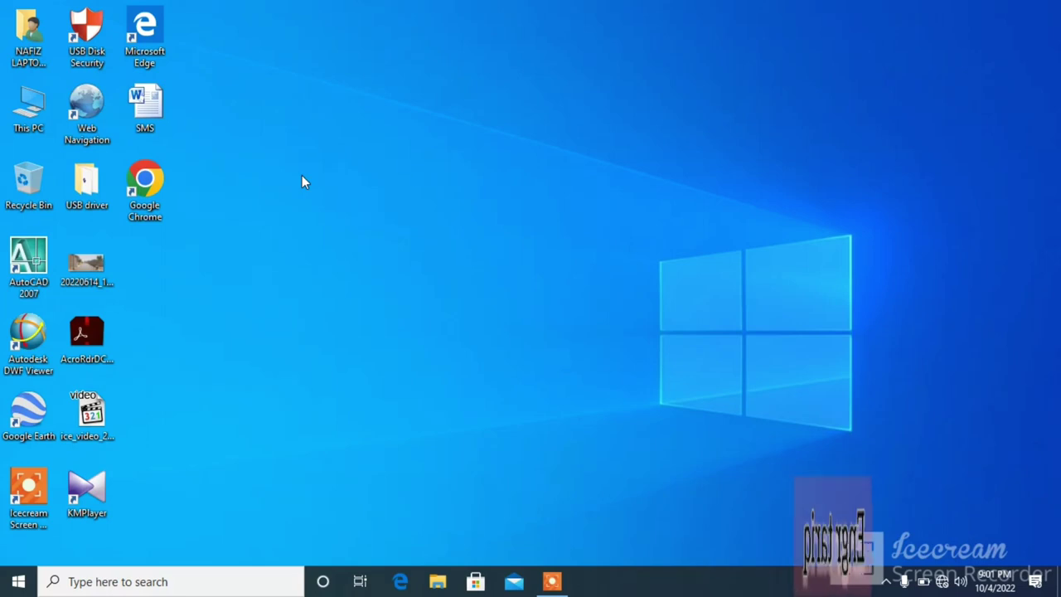
Launch AutoCAD 2007 from its desktop shortcut to get a blank Drawing1.
double_click(25, 262)
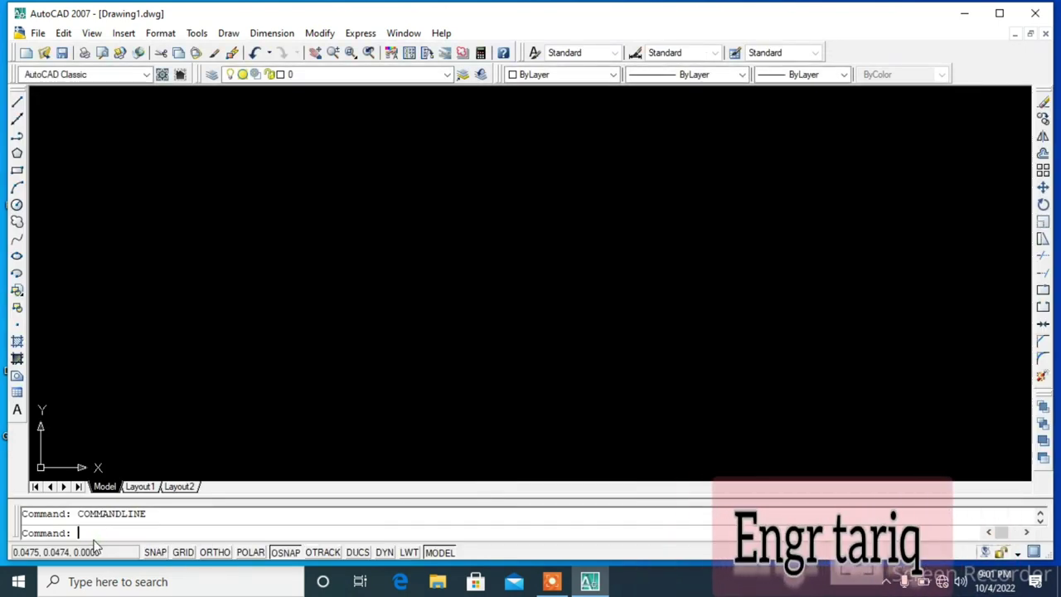
Use UN to set Engineering length units at 0'-0" precision, then D for dimension styles.
text(un)
key(Return)
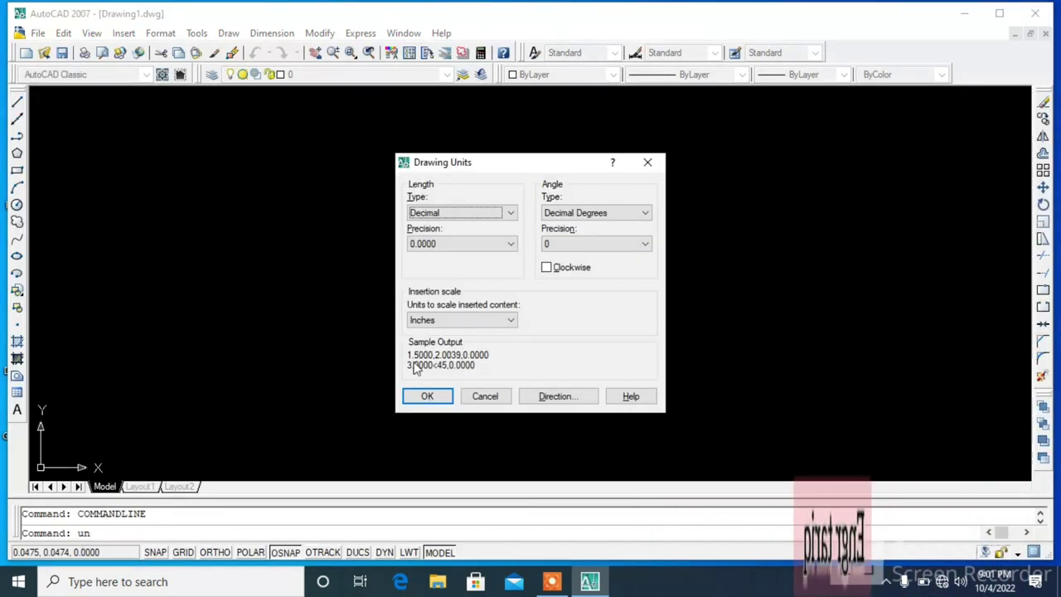
click(439, 213)
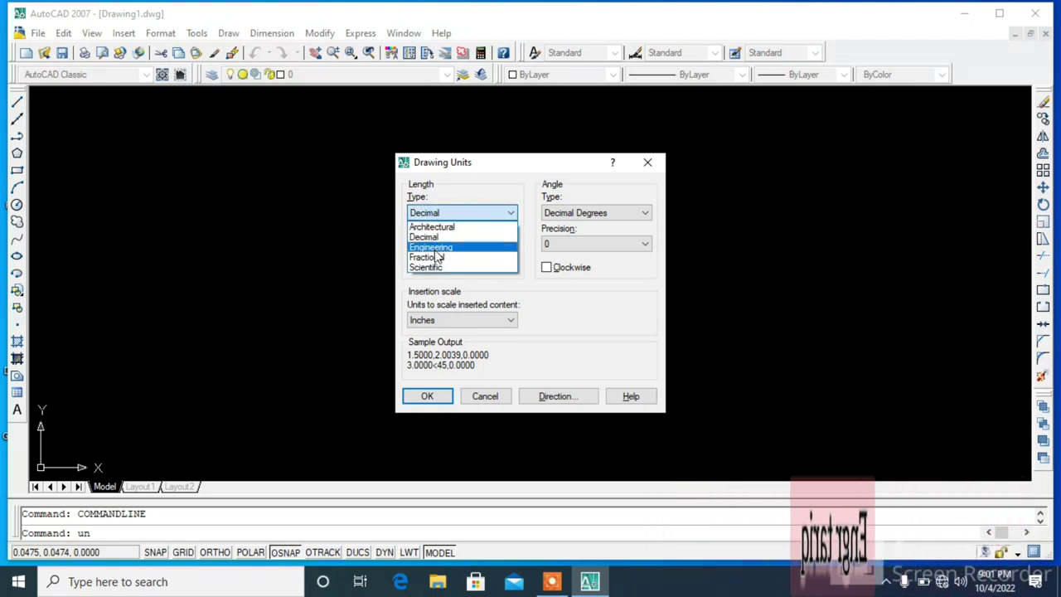
click(435, 247)
click(445, 244)
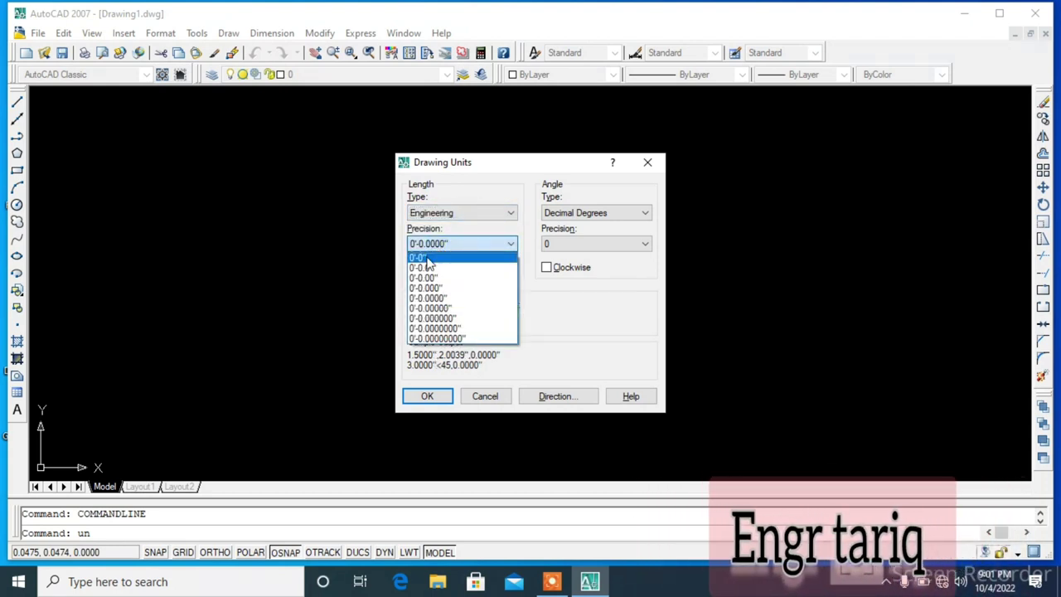
click(419, 257)
click(427, 396)
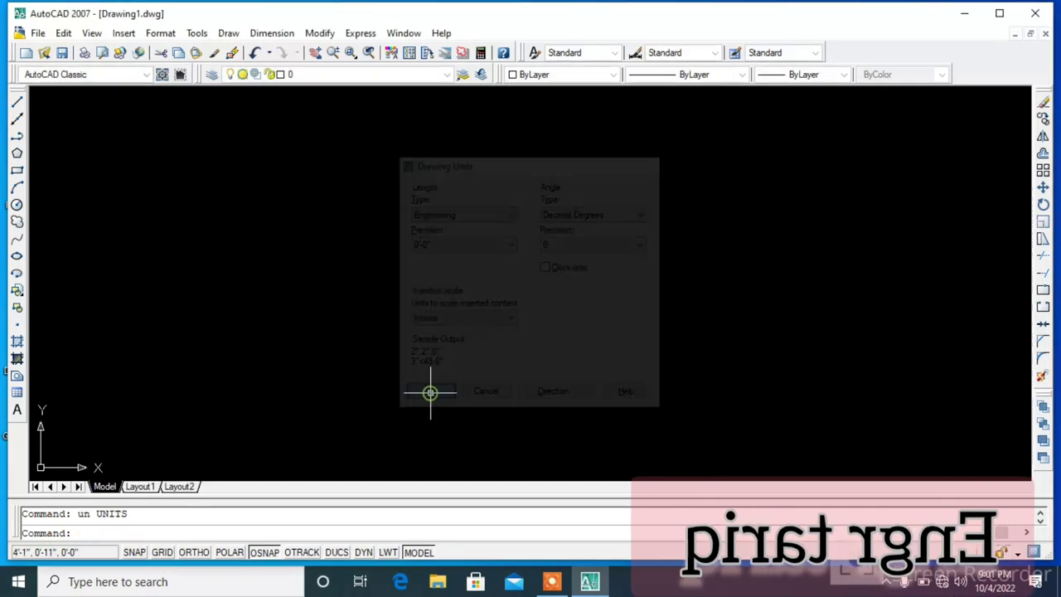
text(d)
key(Return)
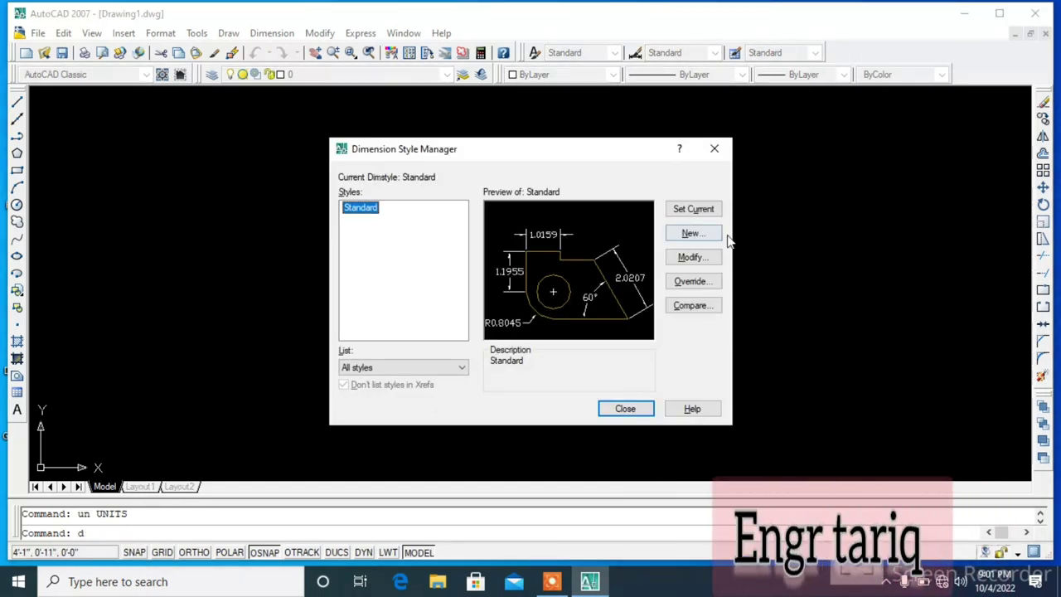
Give the Standard dimension style Engineering primary units with 0'-0" precision.
click(703, 258)
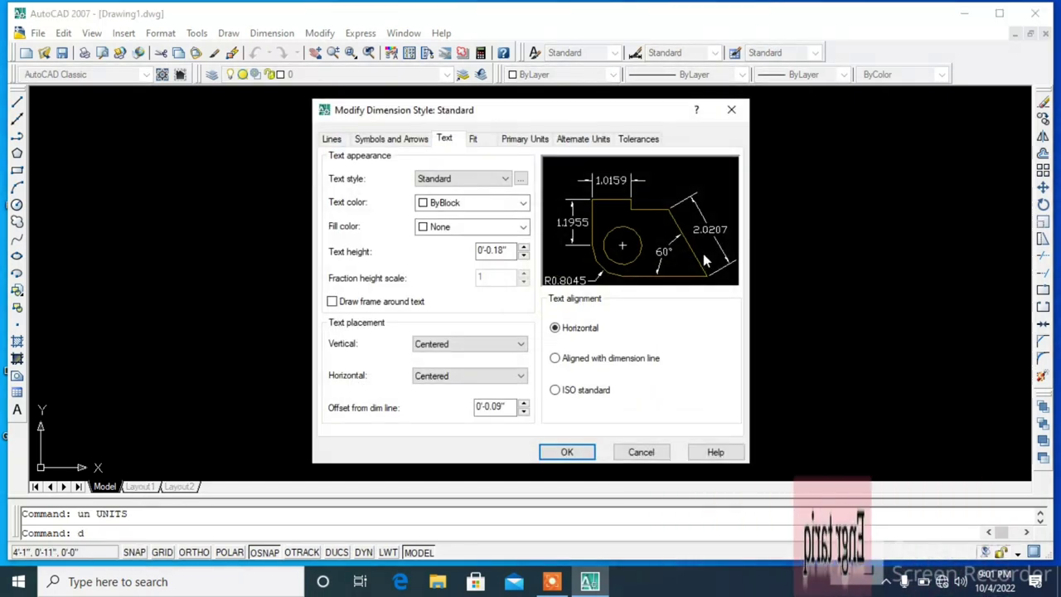
click(509, 142)
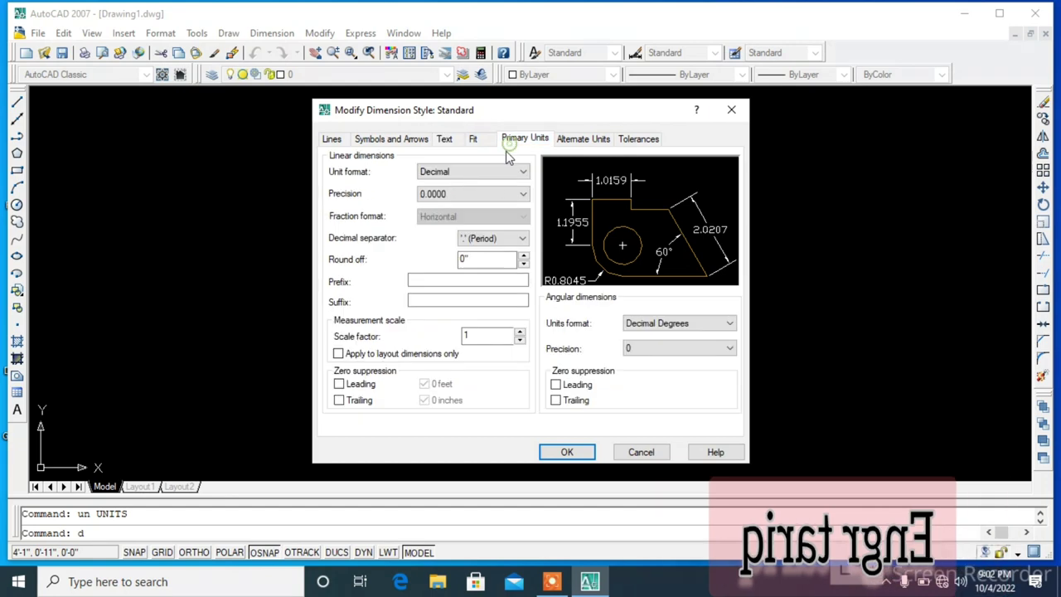
click(466, 173)
click(442, 210)
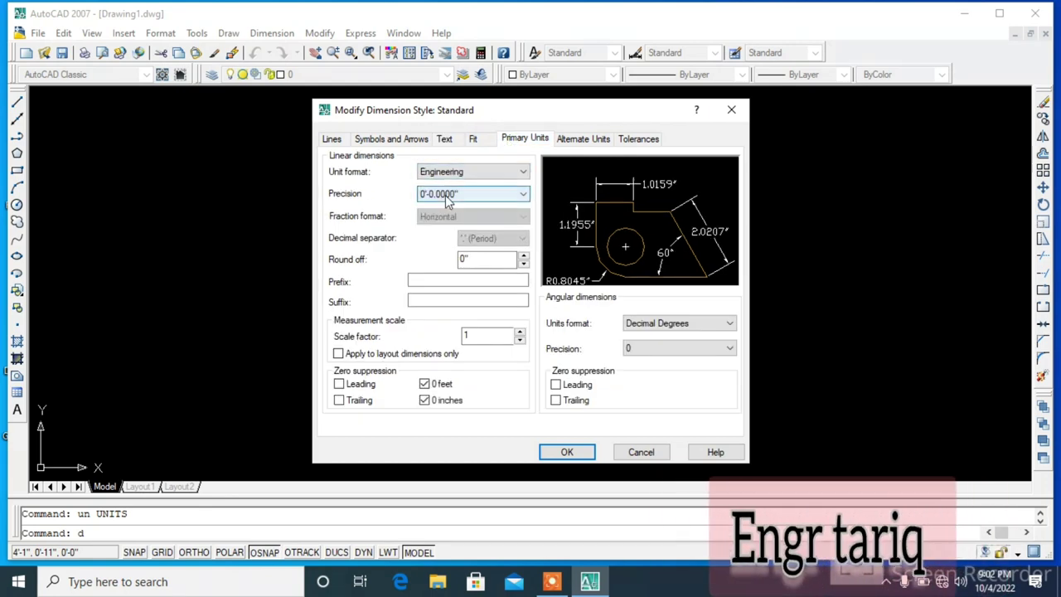
click(443, 195)
click(440, 207)
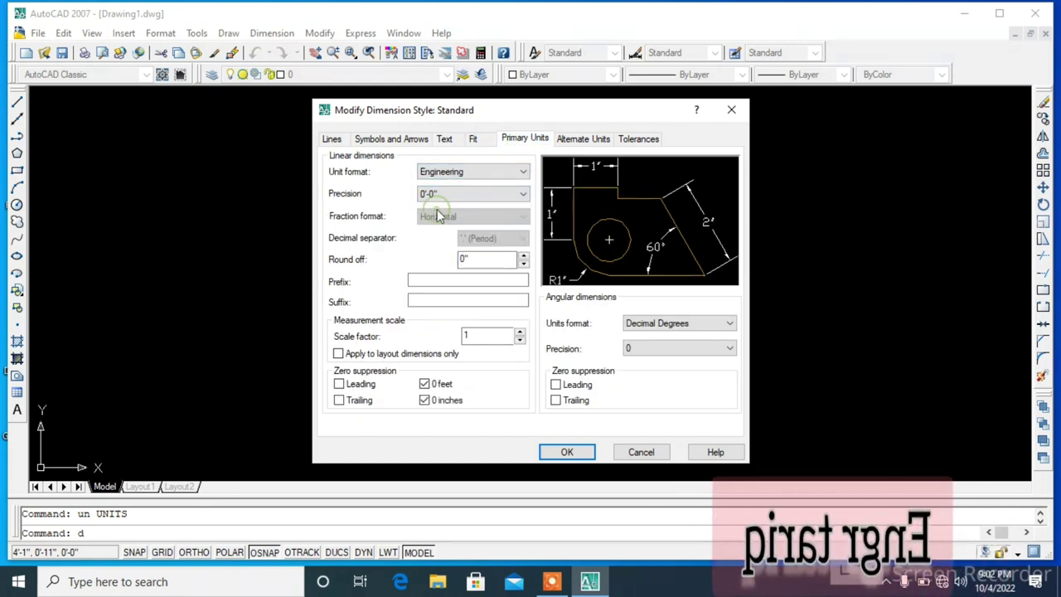
Set the dimension text style font to Verdana, apply it, and close the style dialogs.
click(446, 139)
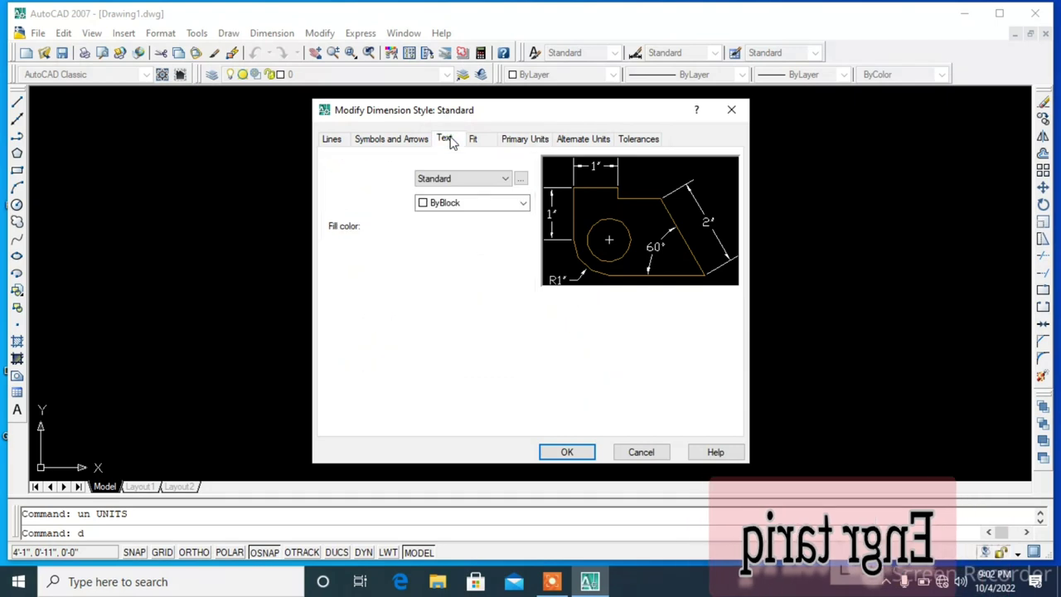
click(520, 180)
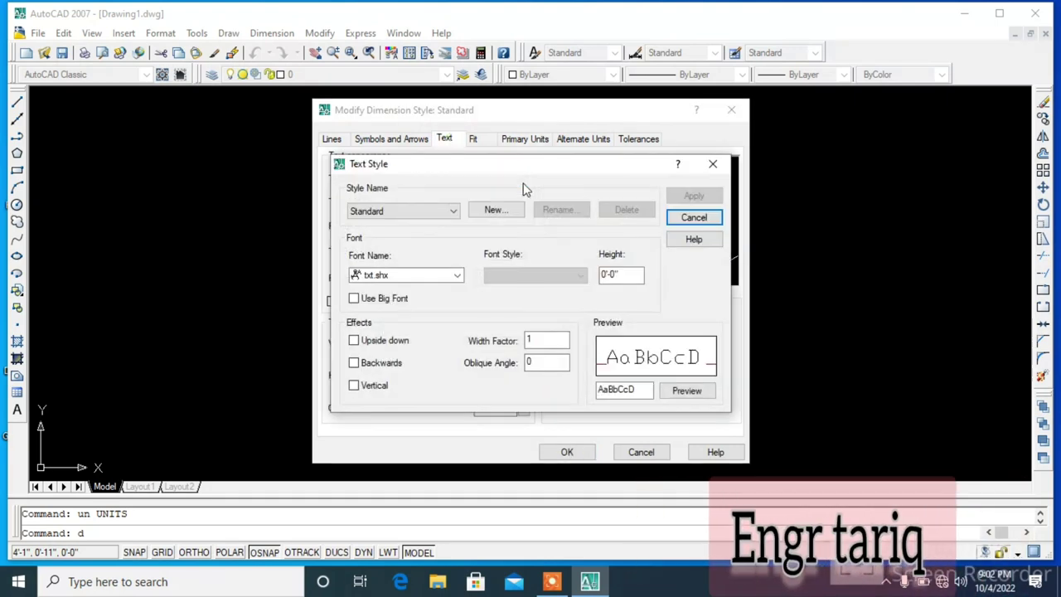
click(437, 274)
click(379, 311)
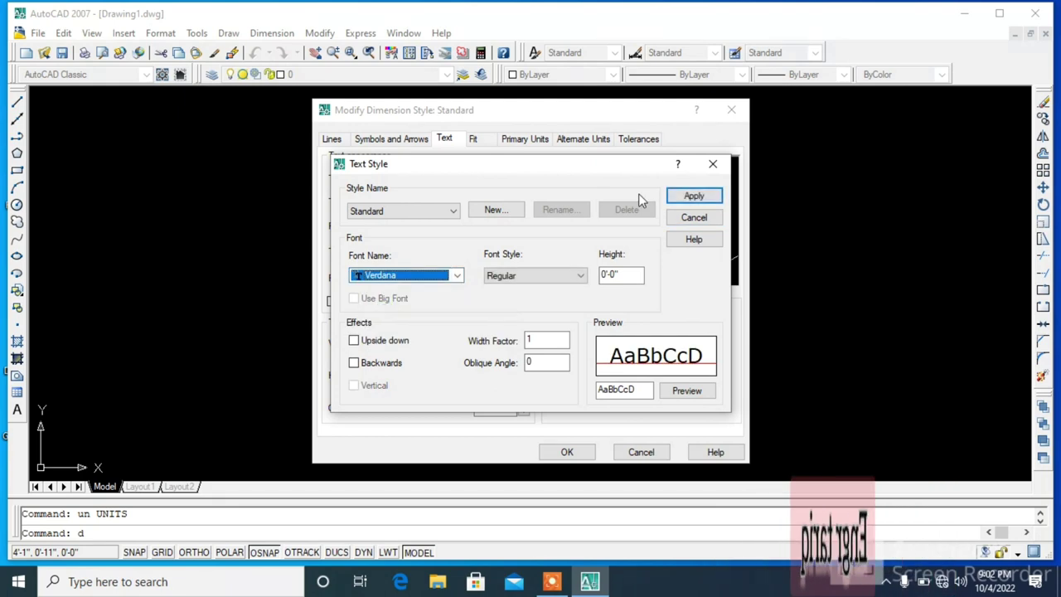
click(694, 195)
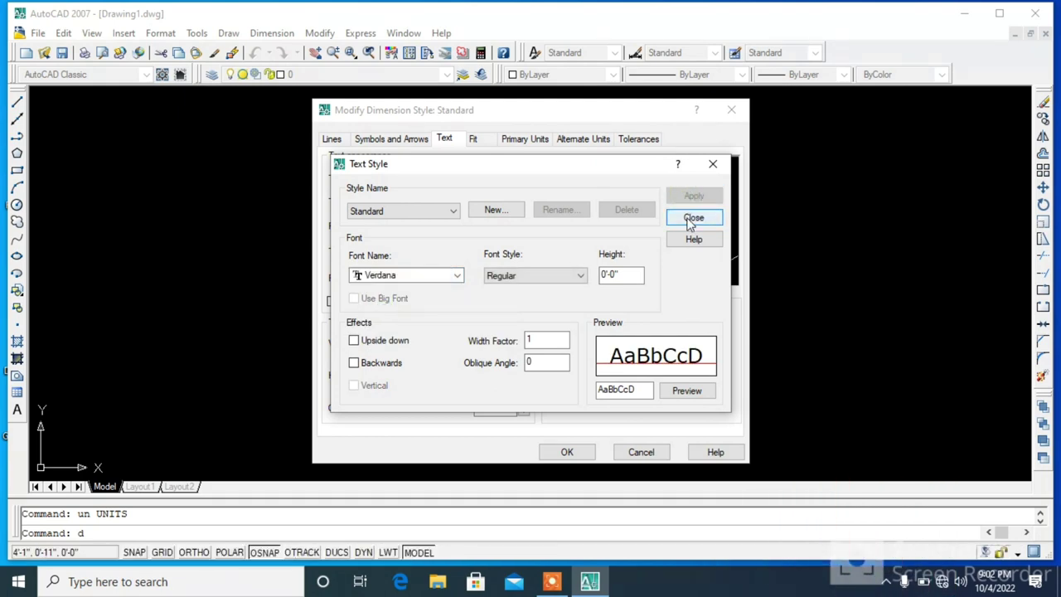
click(693, 217)
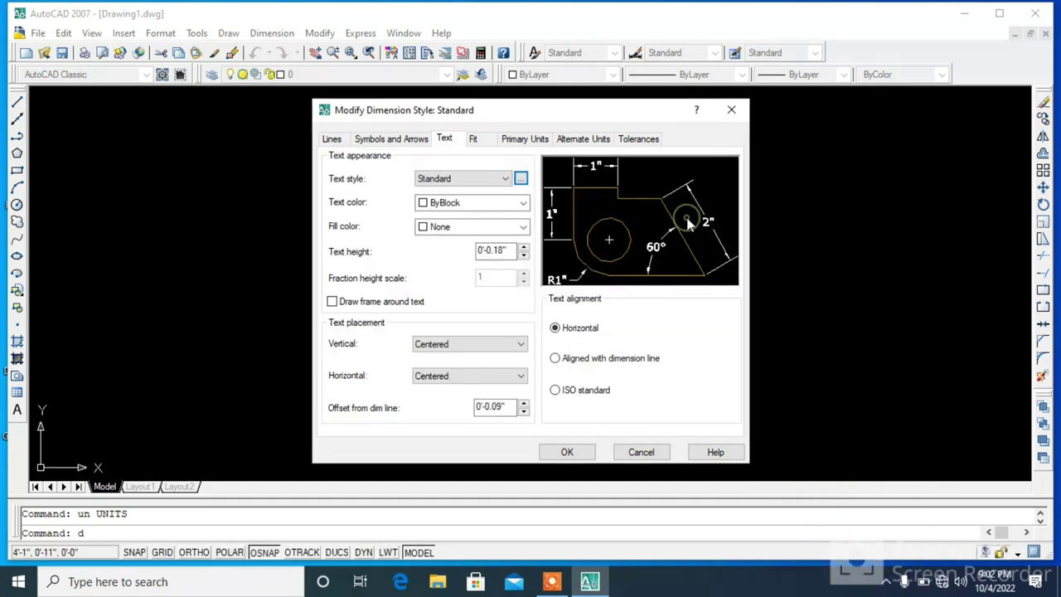
click(563, 453)
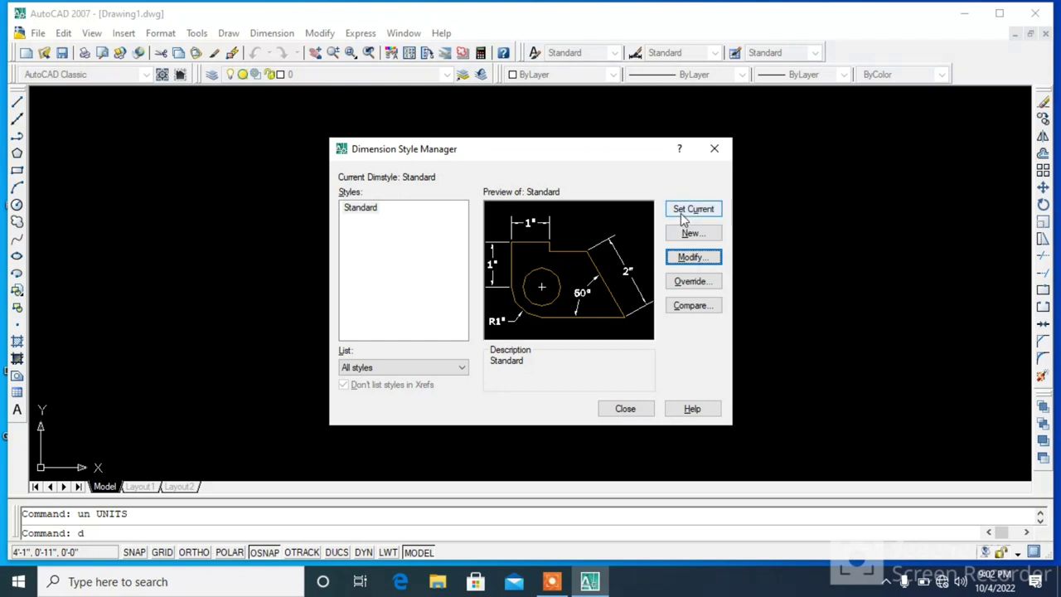
click(625, 408)
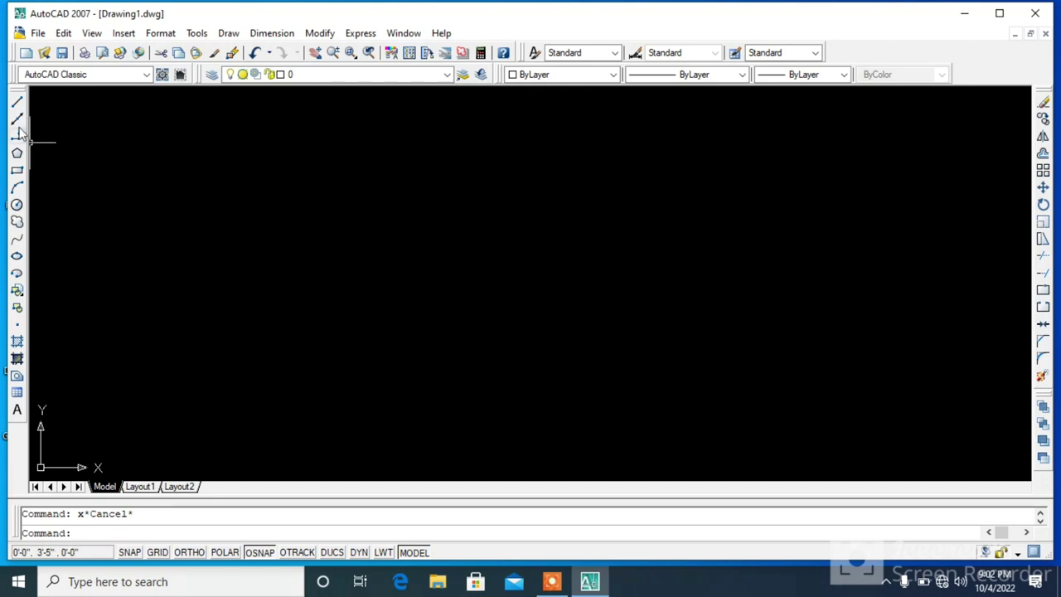
With Ortho on, draw a horizontal line from upper left across to the right, then select it.
click(15, 103)
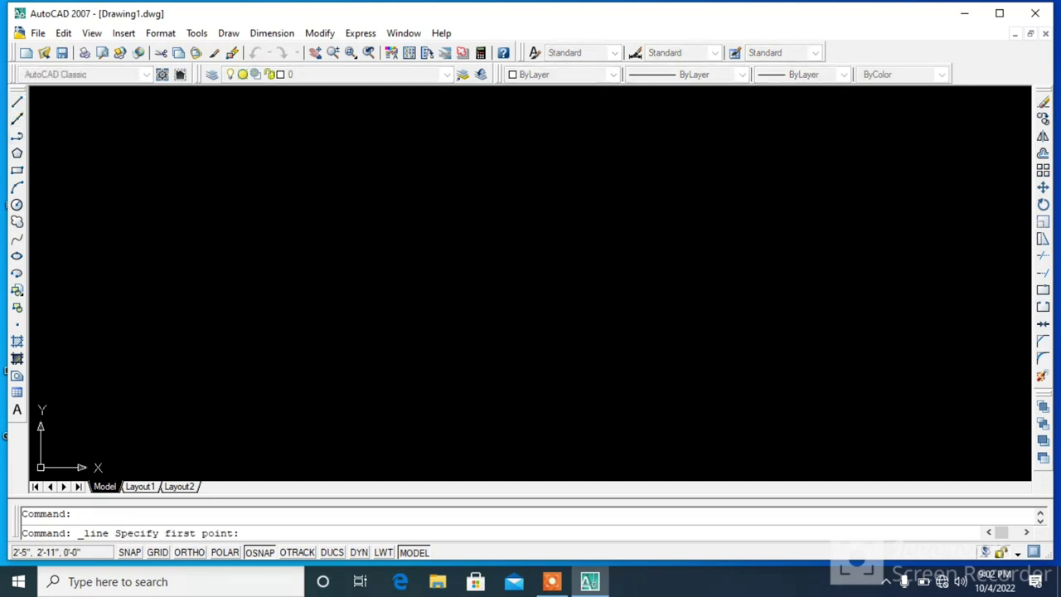
click(245, 174)
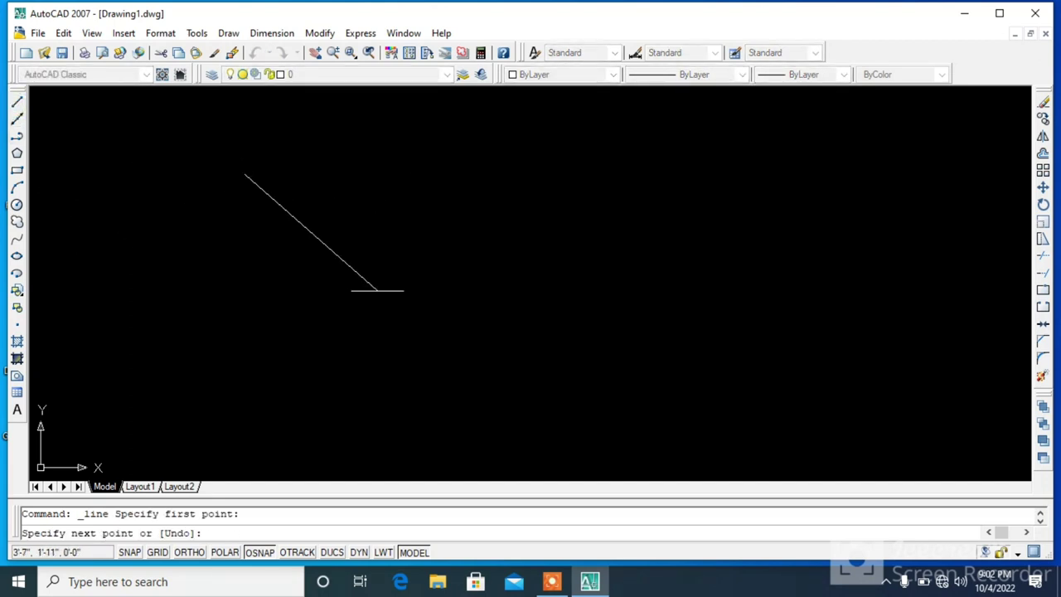
click(195, 551)
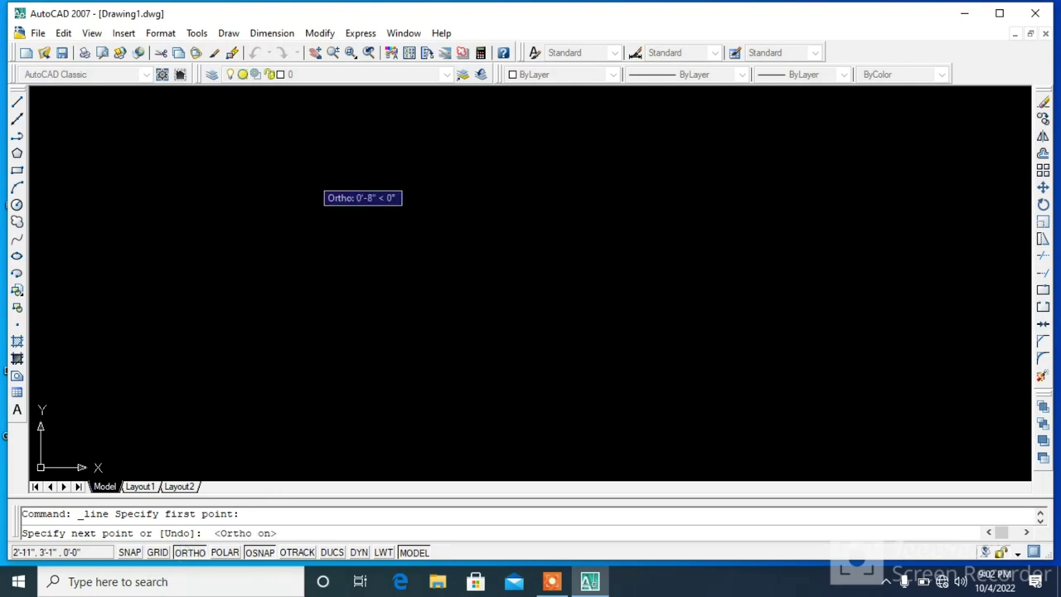
click(398, 174)
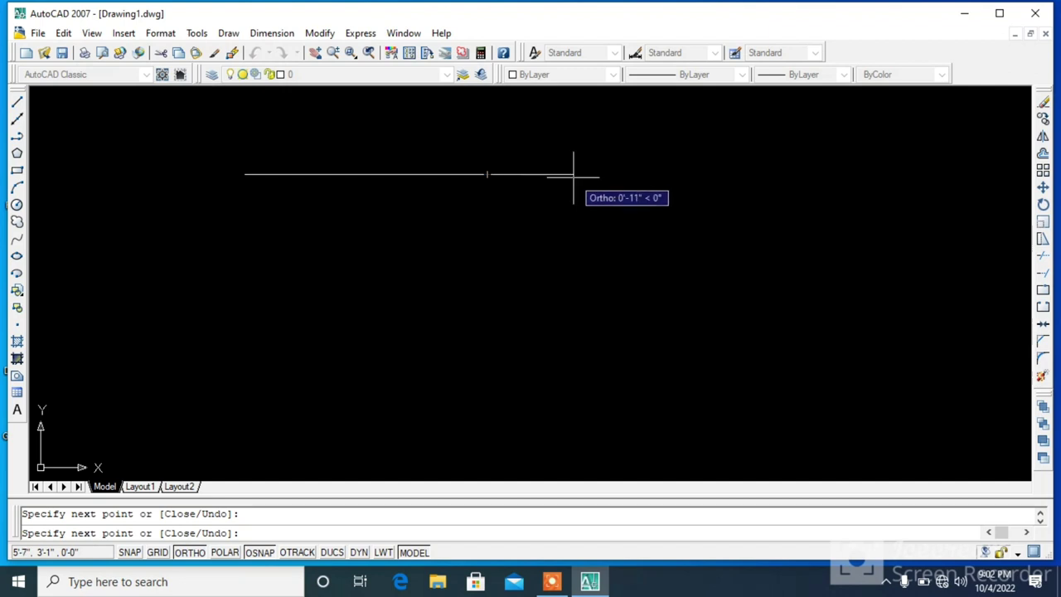
click(713, 174)
key(Return)
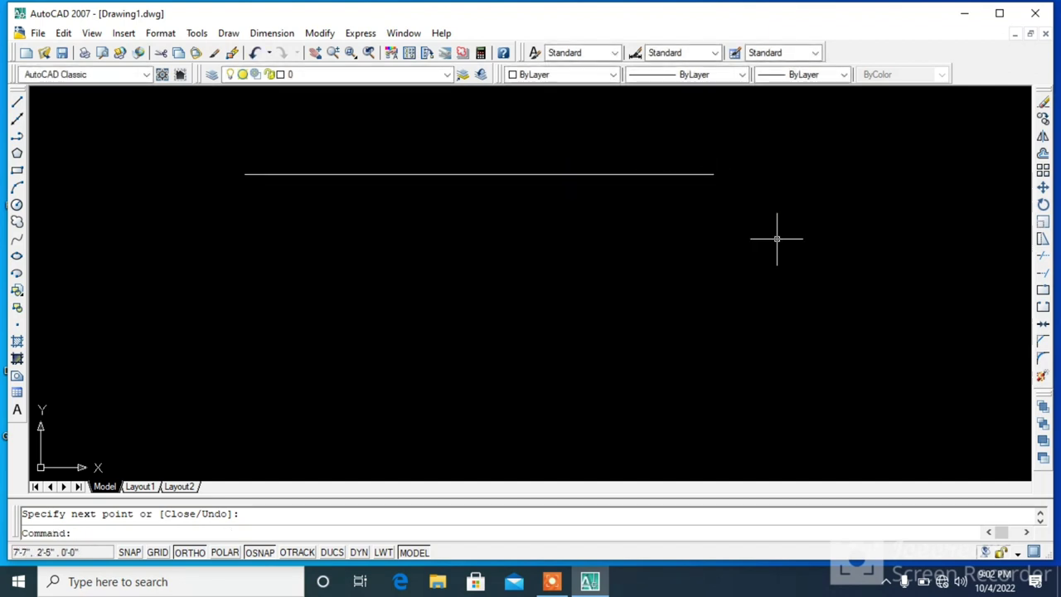
click(660, 174)
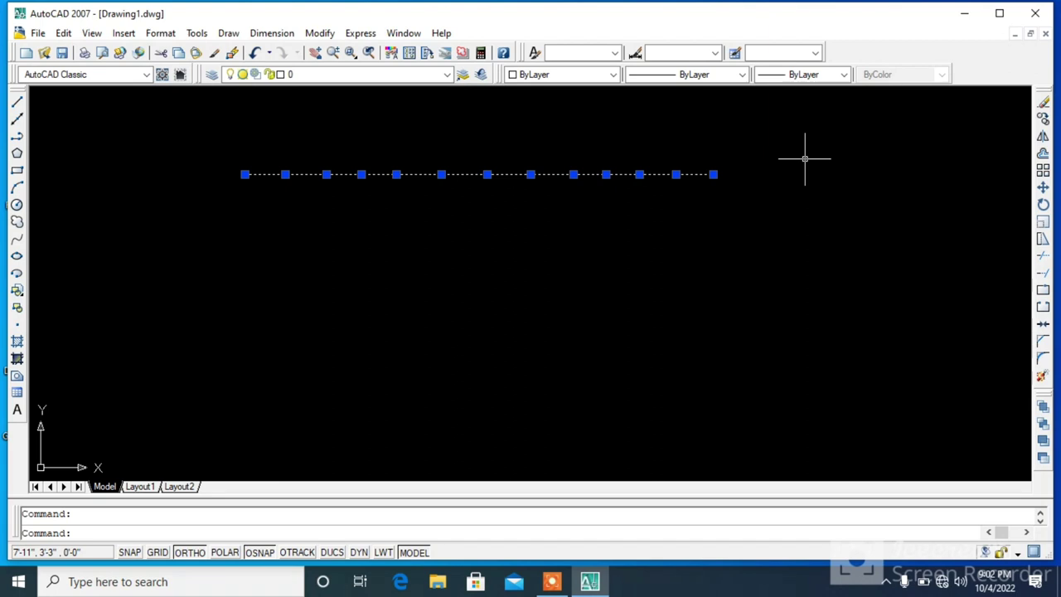
Join the top chord pieces into one line and verify it selects as a single object.
key(Escape)
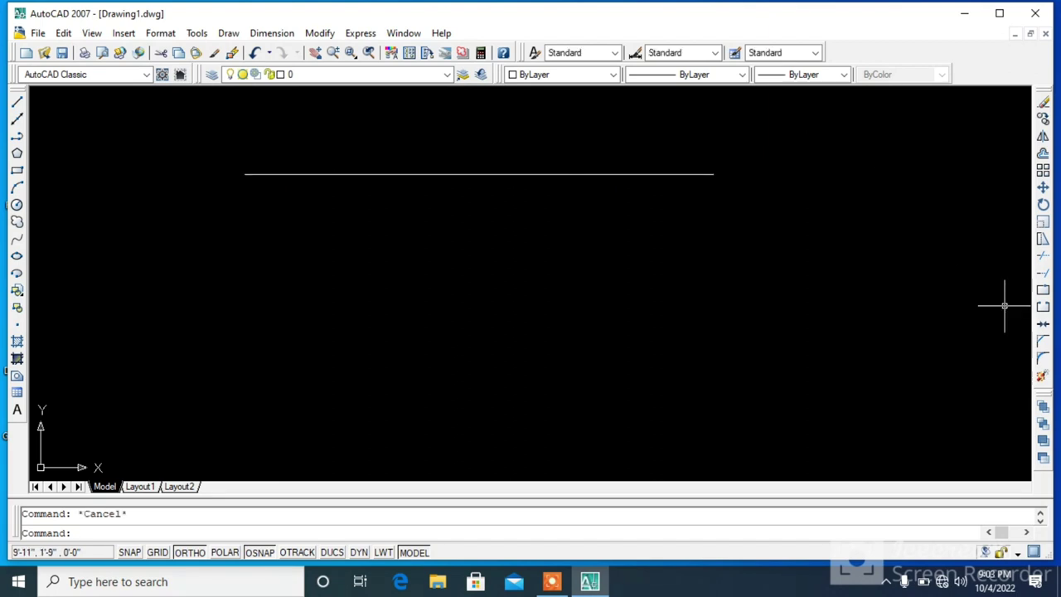
click(1043, 324)
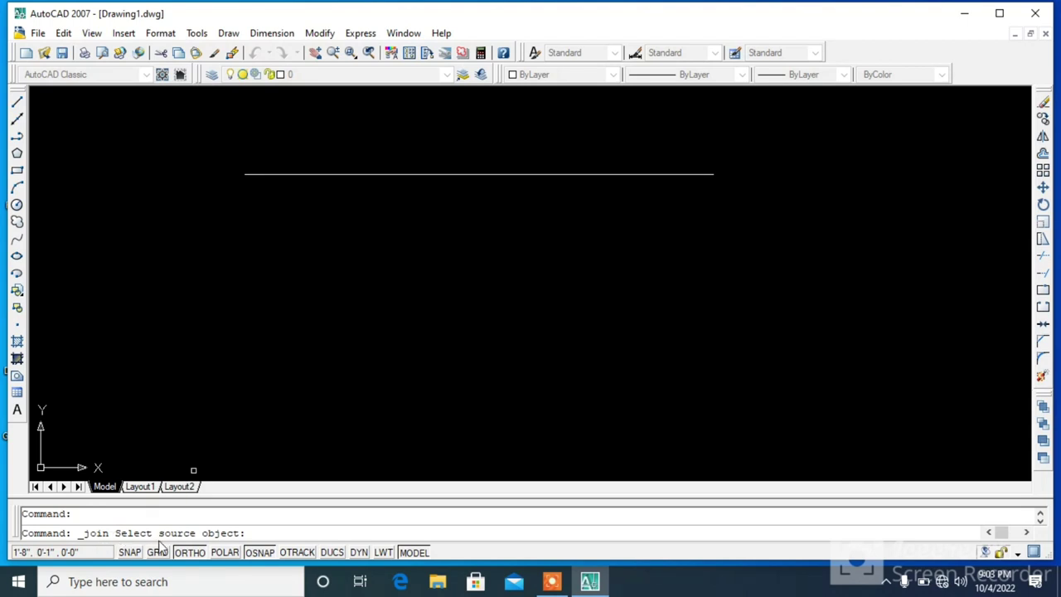
click(671, 175)
click(612, 175)
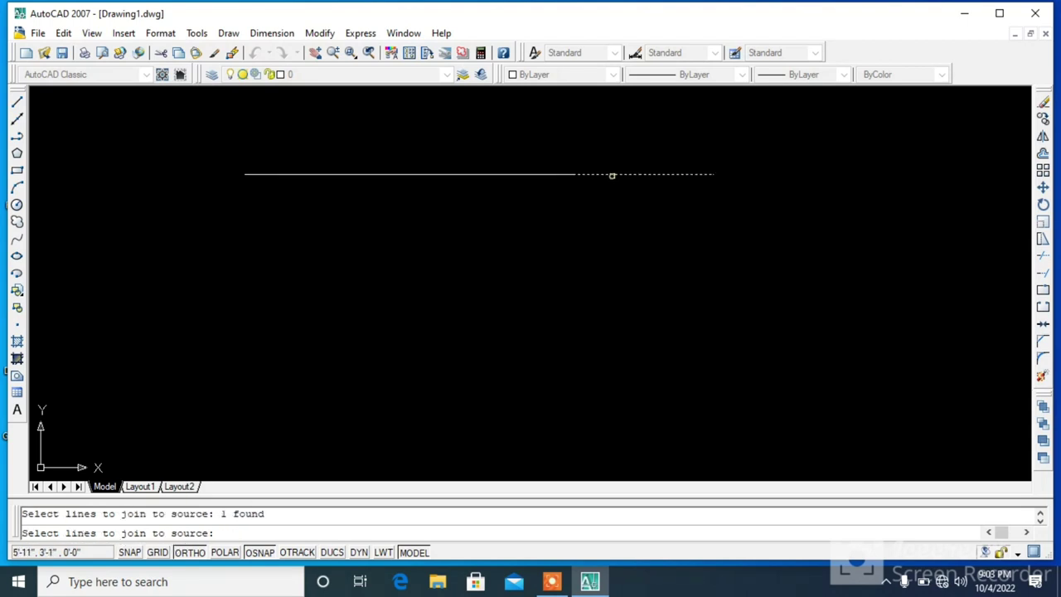
click(544, 174)
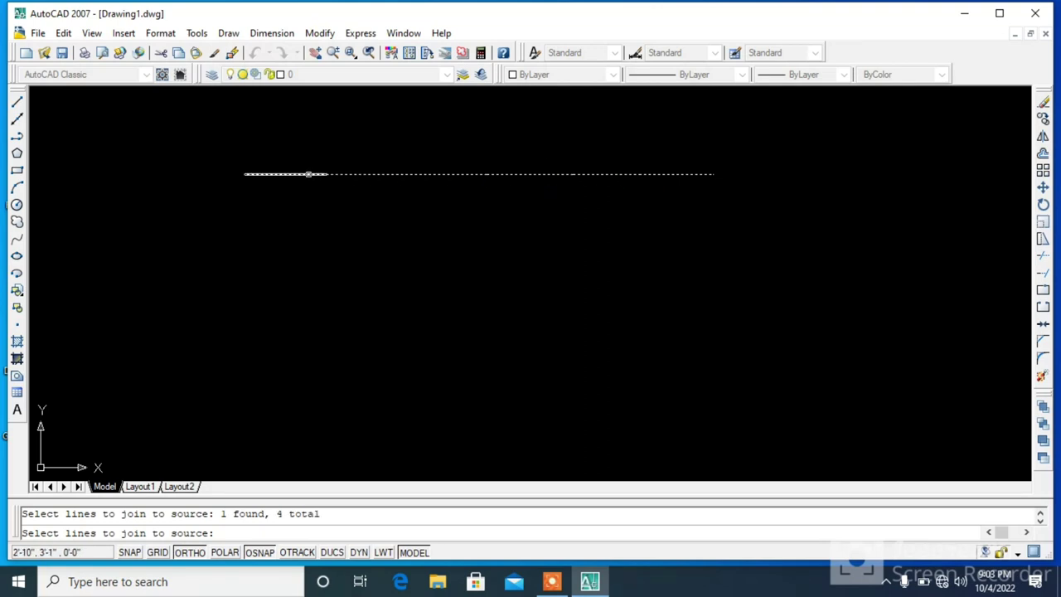
key(Return)
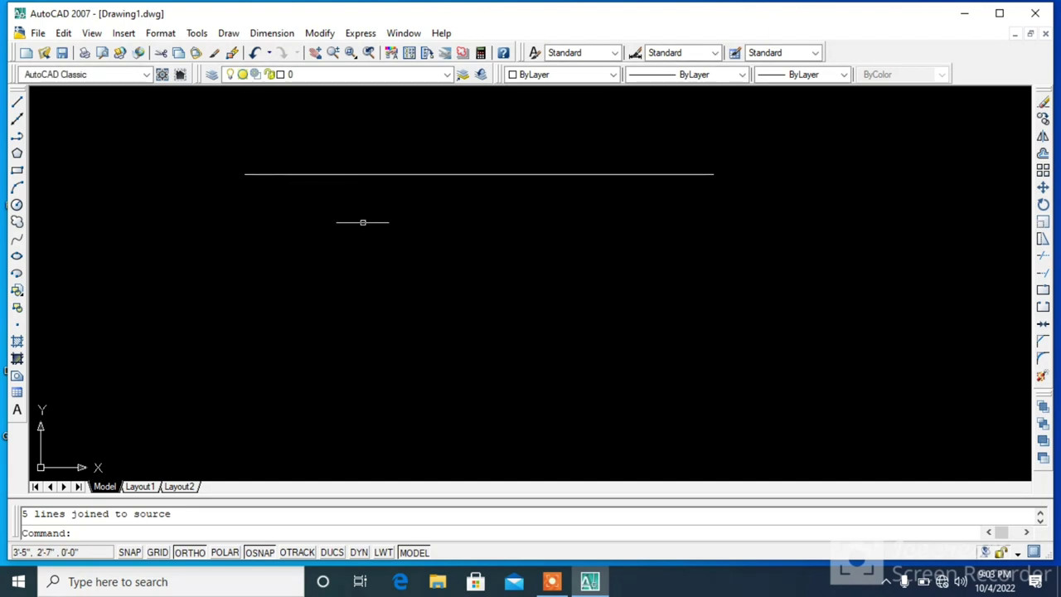
click(351, 174)
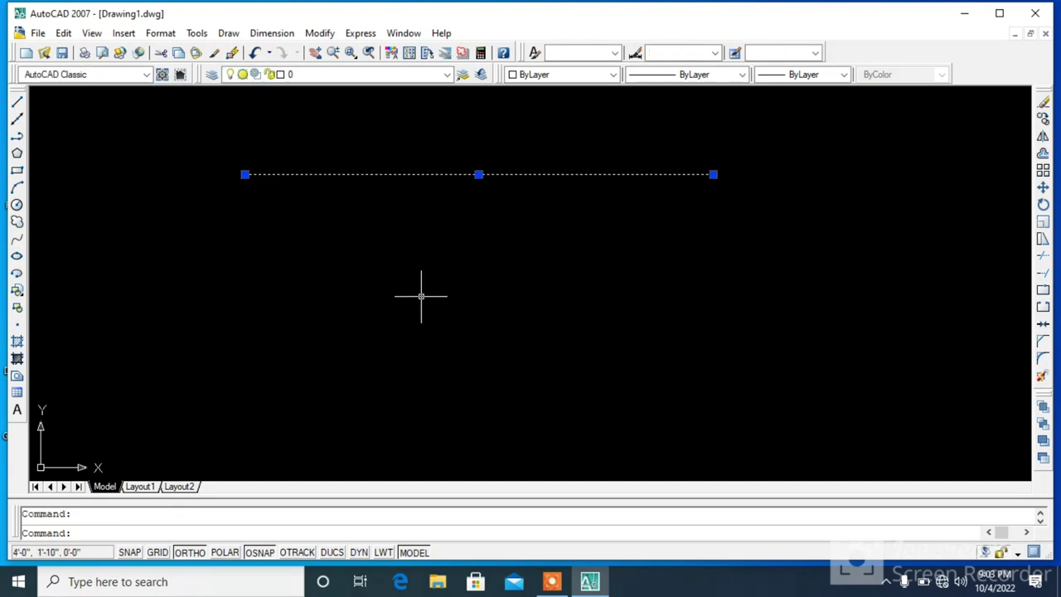
key(Escape)
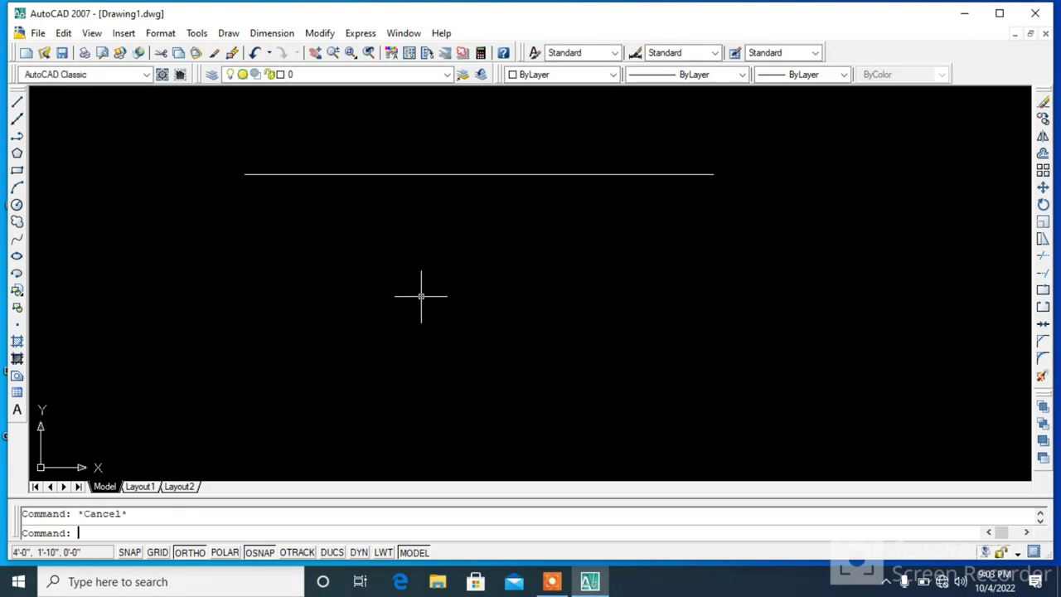
With Ortho off, start a zigzag line of alternating peaks and valleys below the chord.
click(17, 101)
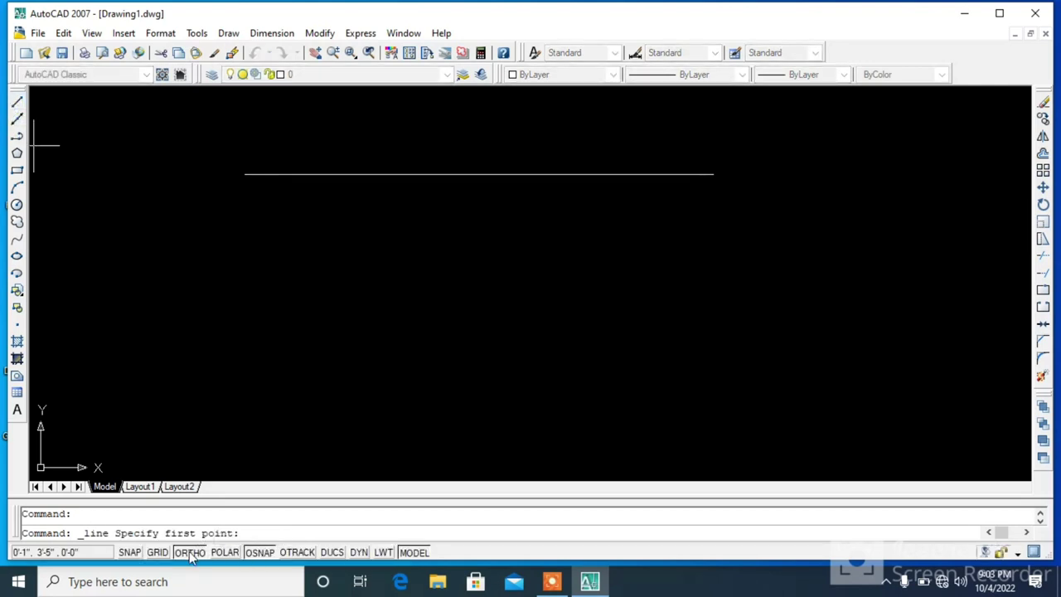
click(189, 553)
click(238, 255)
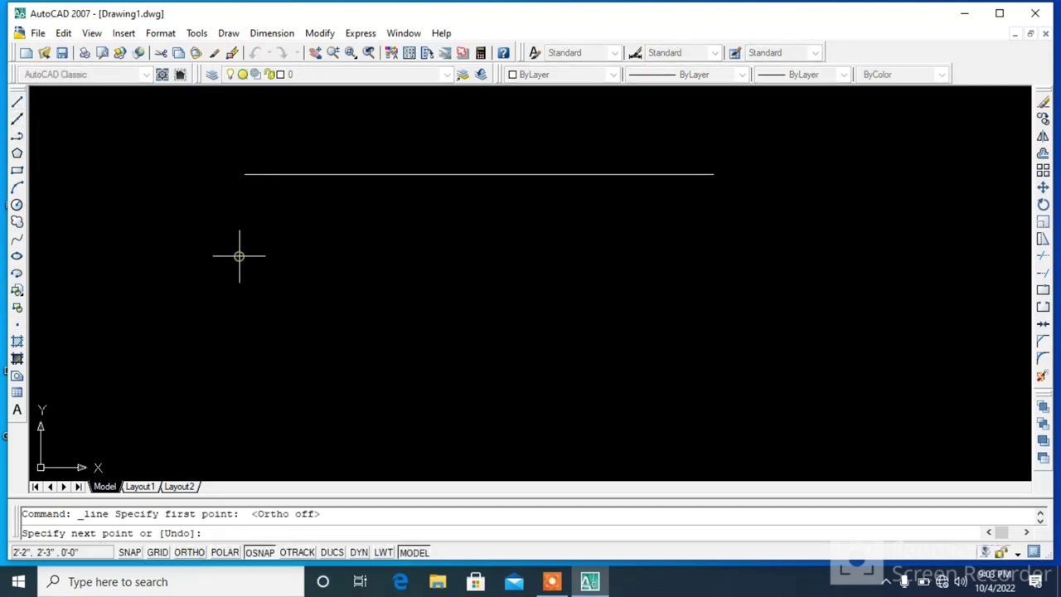
click(289, 207)
click(335, 267)
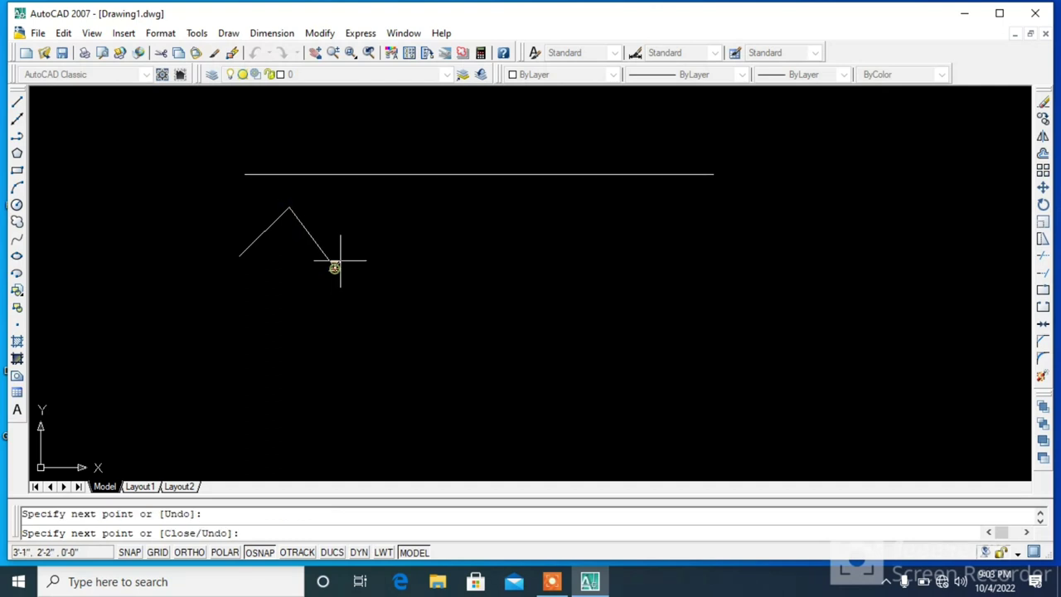
click(384, 212)
click(440, 276)
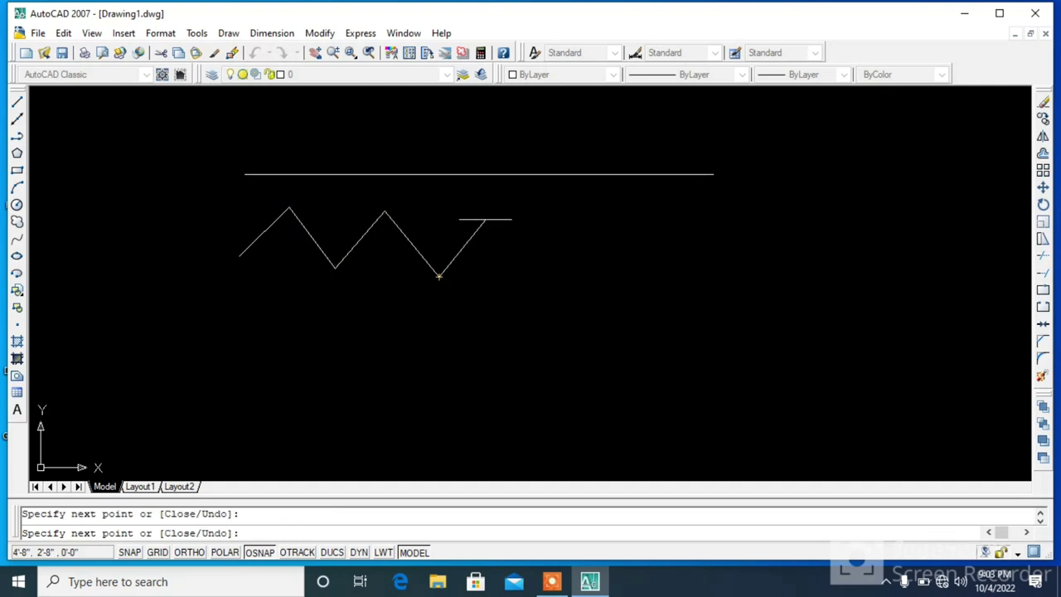
Continue the zigzag to end just under the chord's right end, then select the last diagonal.
click(489, 215)
click(549, 283)
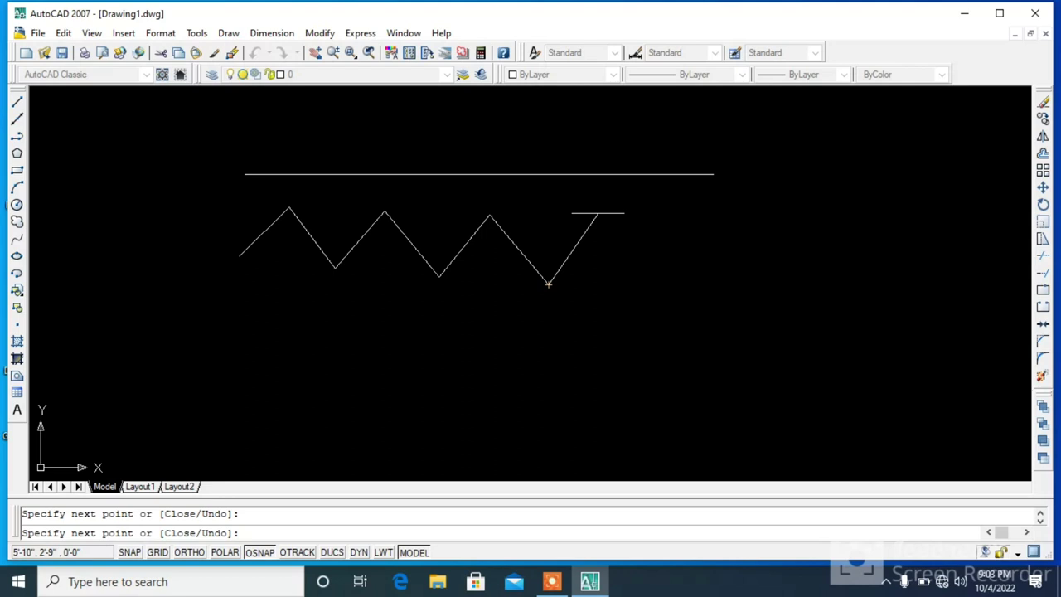
click(602, 209)
click(672, 277)
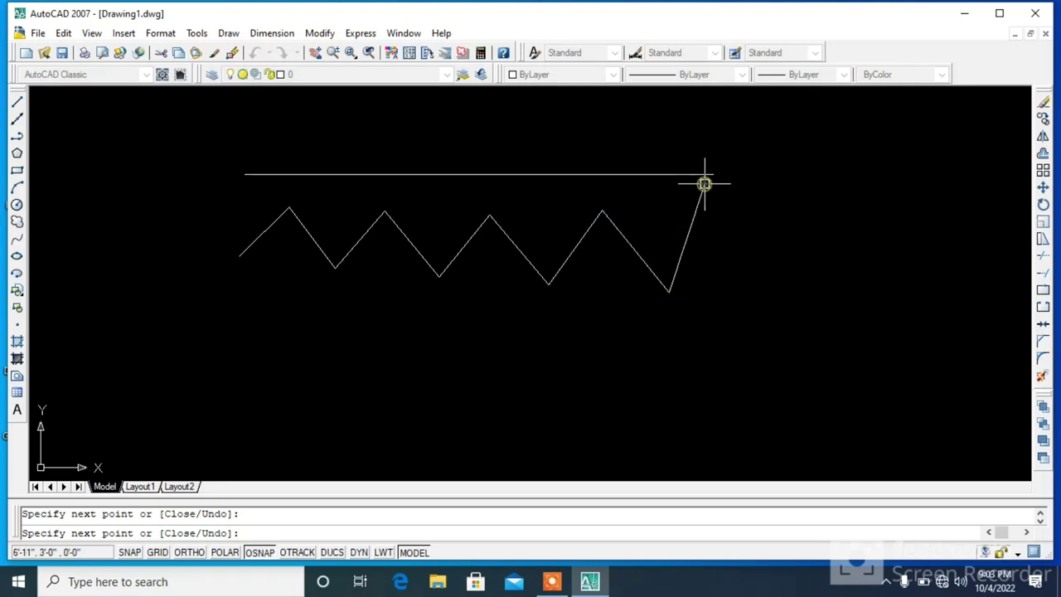
click(704, 183)
key(Return)
click(700, 196)
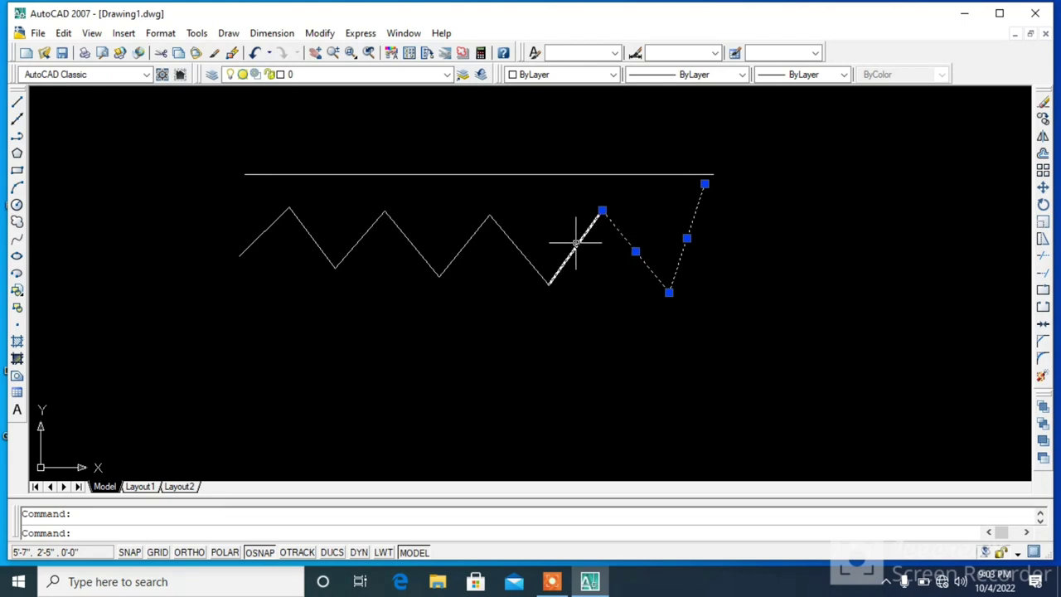
click(461, 248)
click(417, 247)
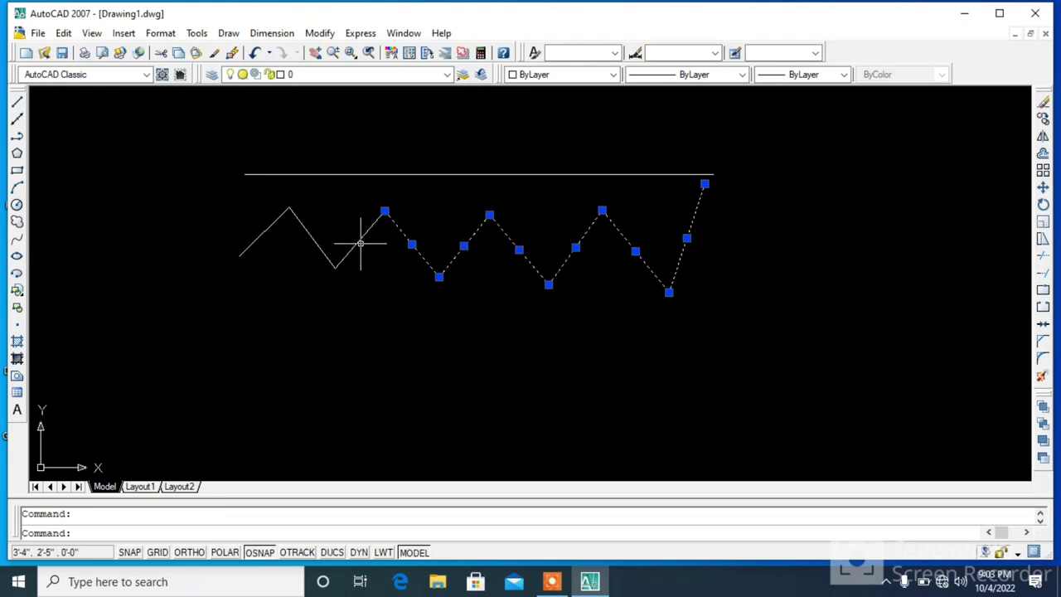
click(361, 243)
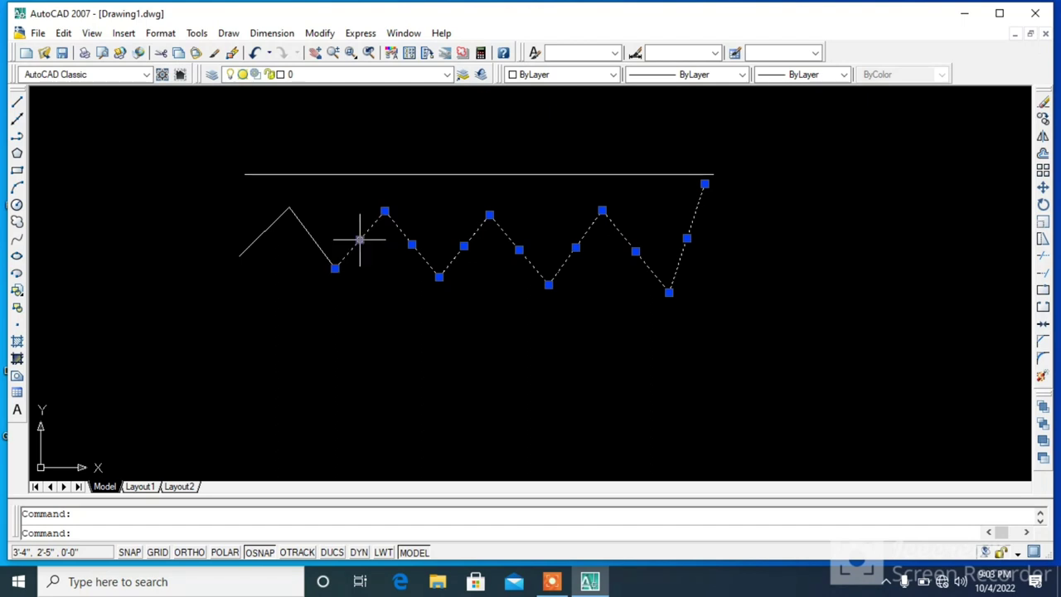
click(262, 235)
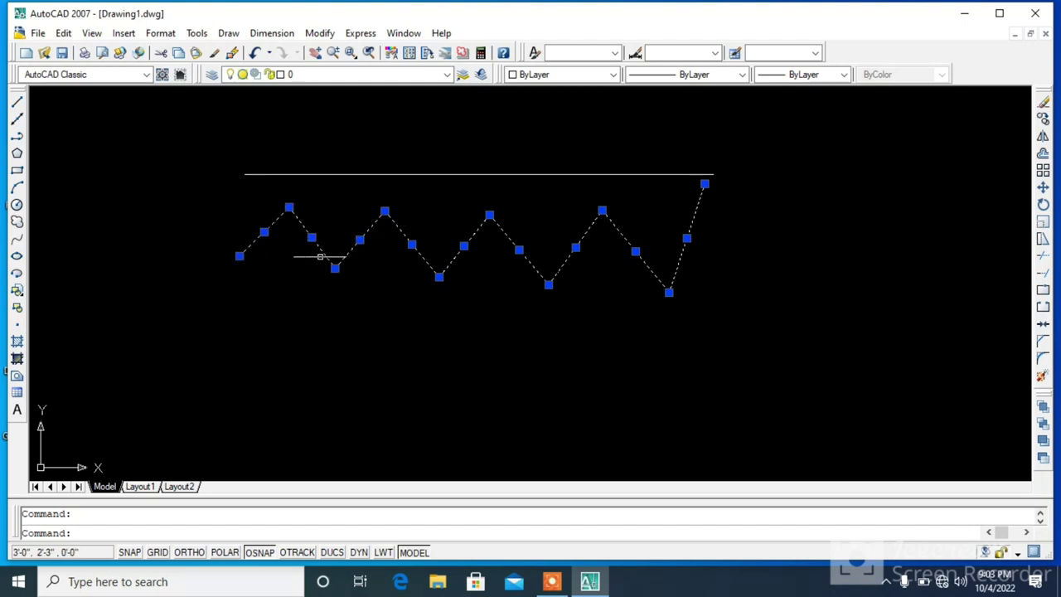
key(Escape)
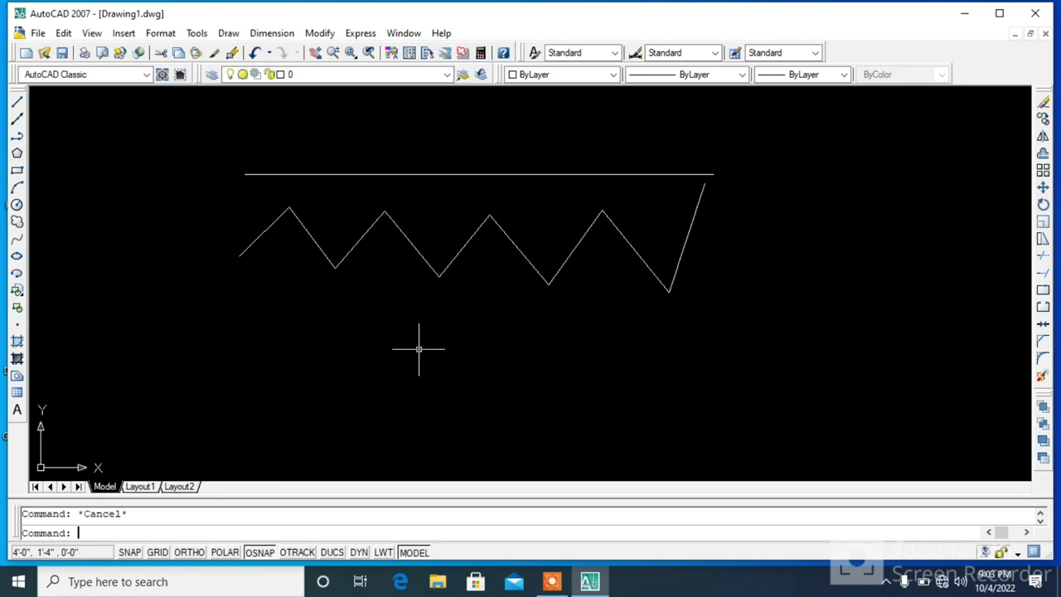
click(1043, 325)
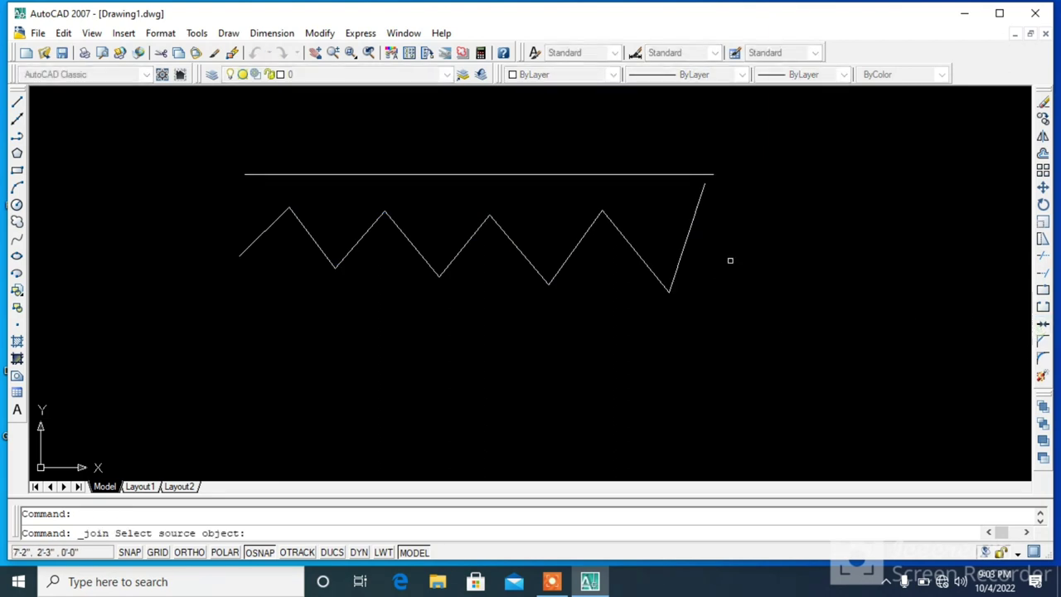
click(686, 239)
click(627, 239)
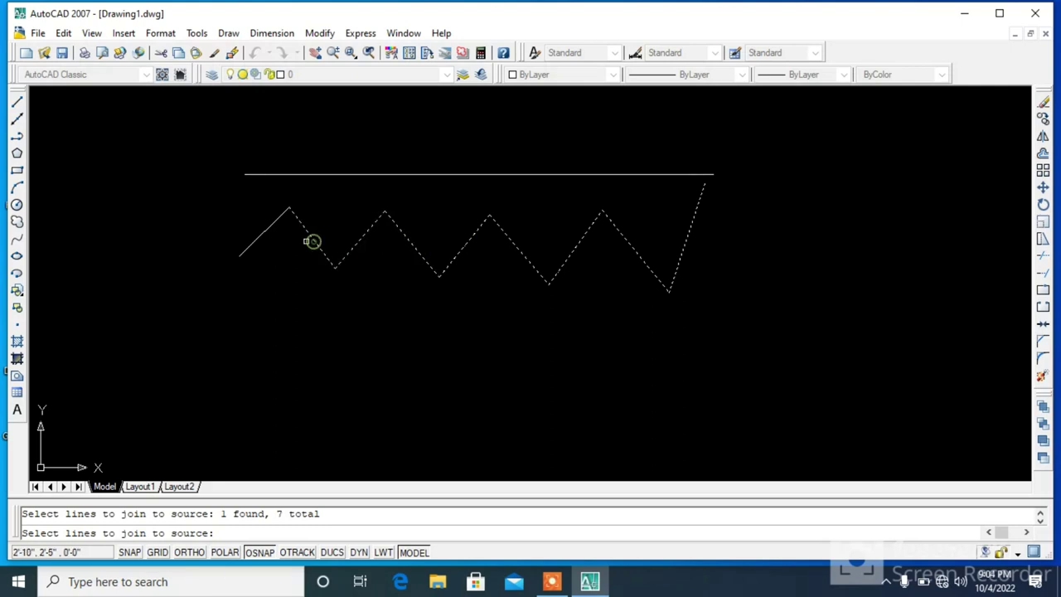
key(Return)
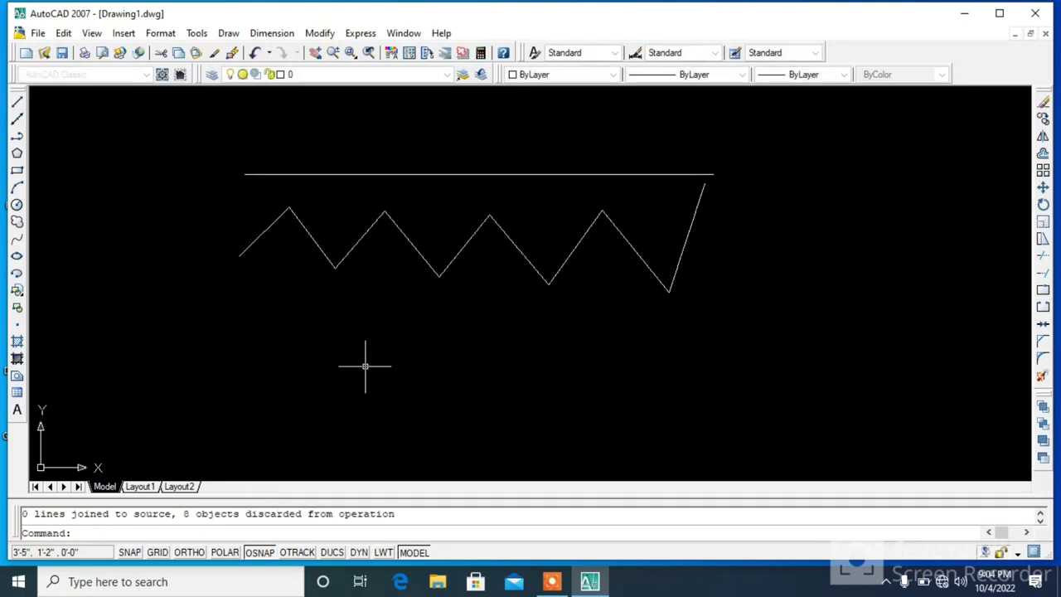
click(251, 235)
click(258, 242)
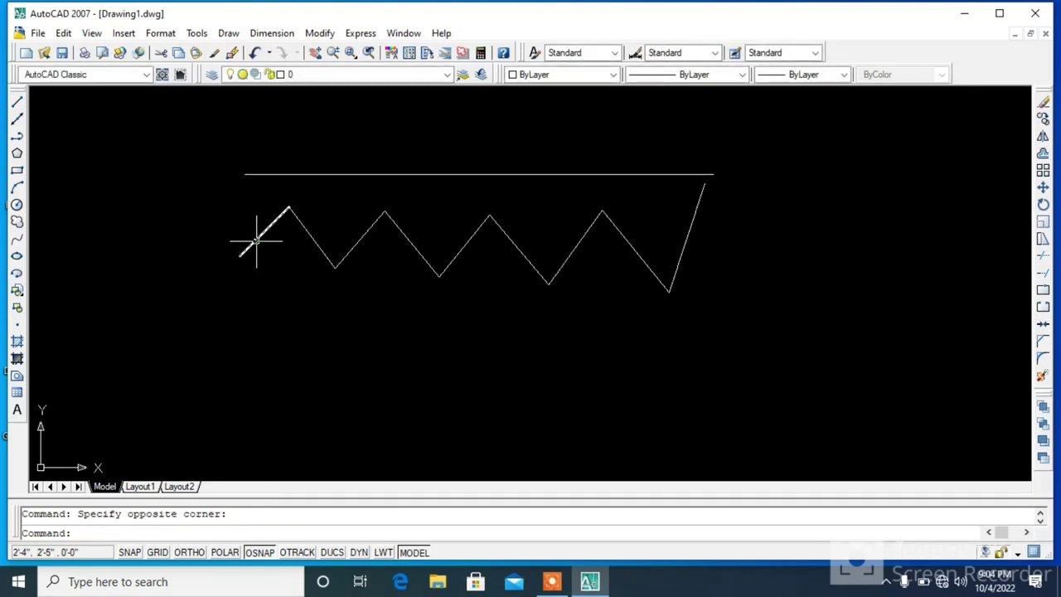
click(698, 205)
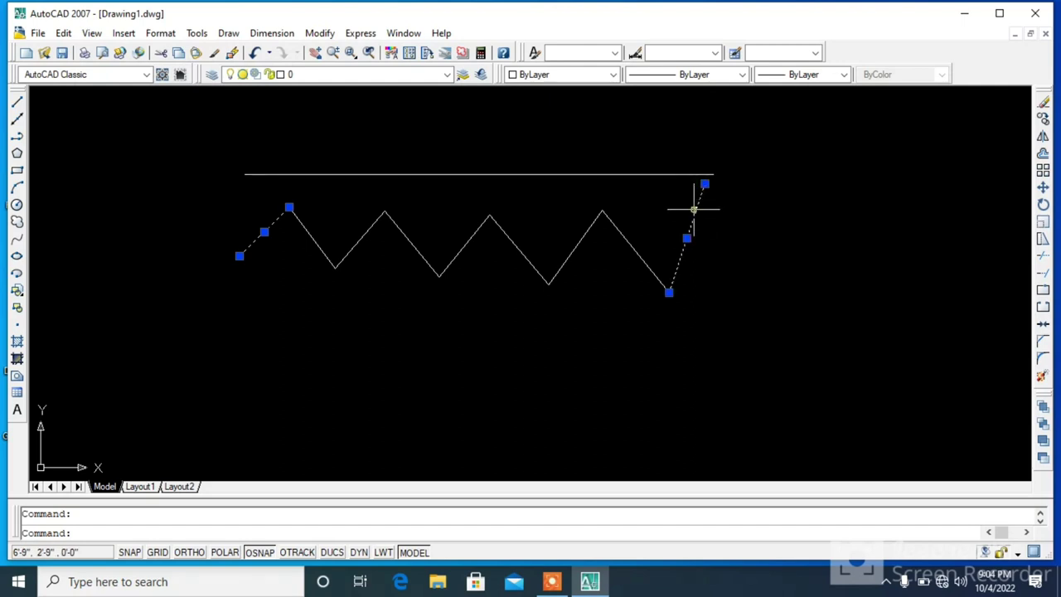
key(Escape)
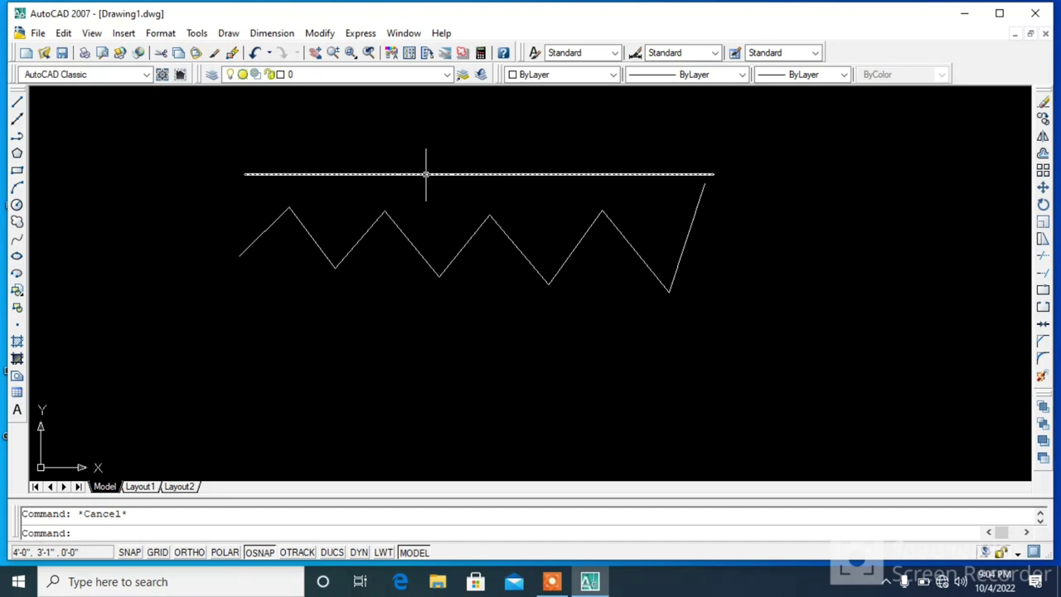
click(426, 175)
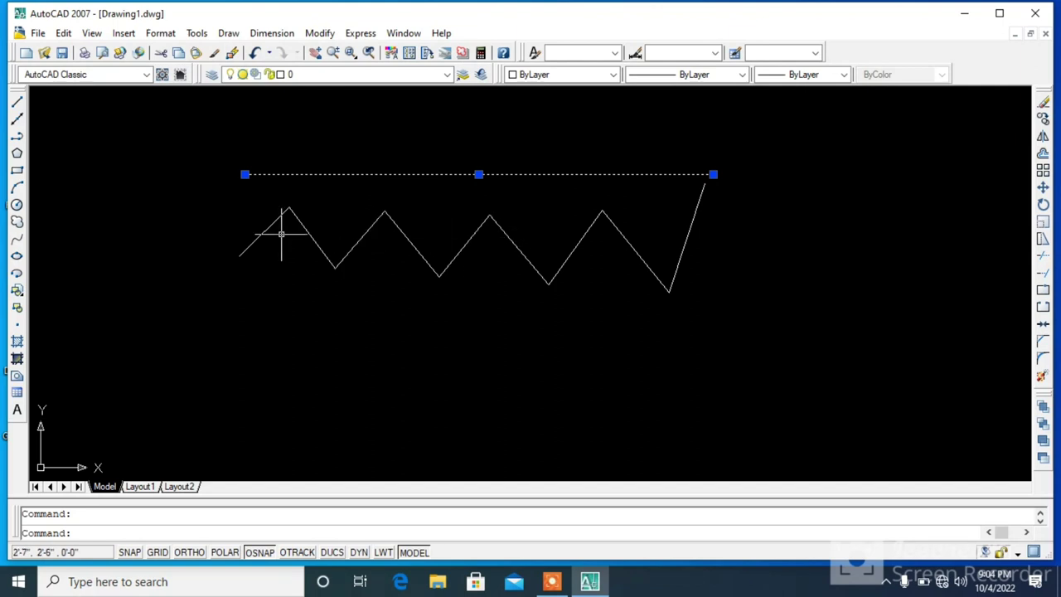
key(Escape)
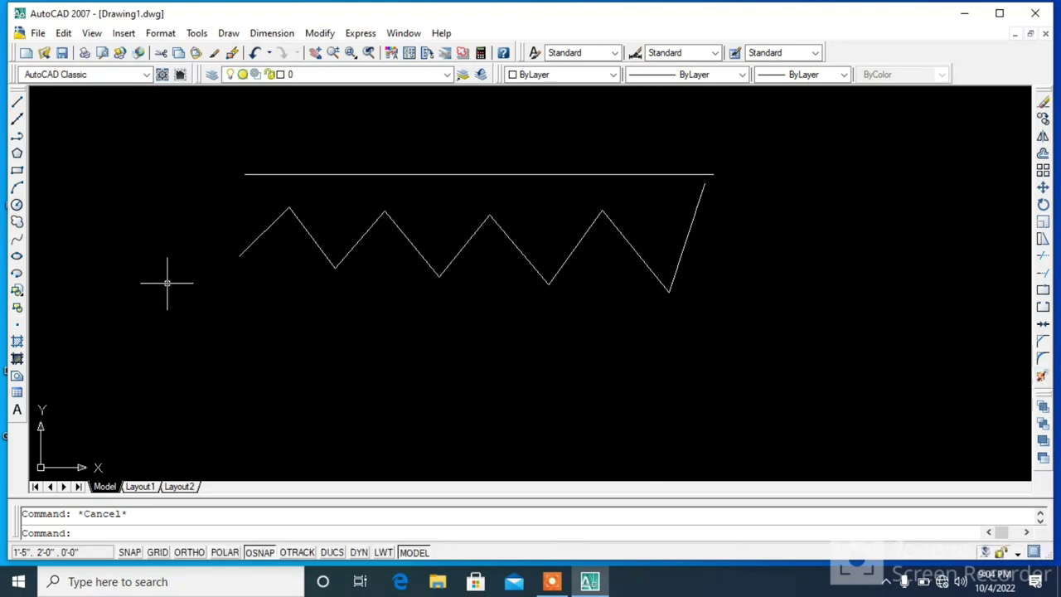
Draw a square with the Rectangle tool to the left of the zigzag web.
click(16, 170)
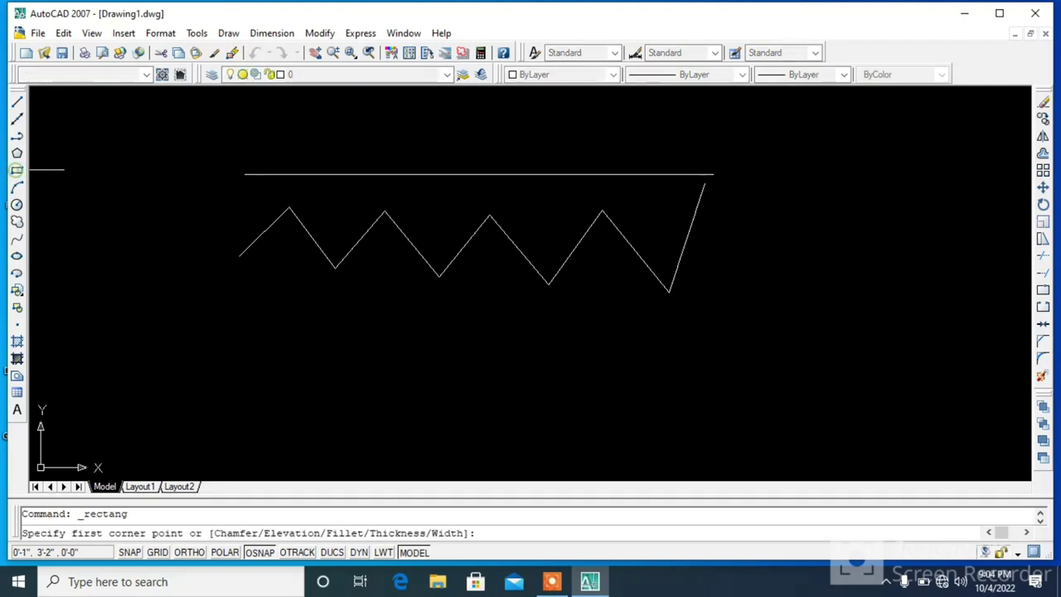
click(81, 152)
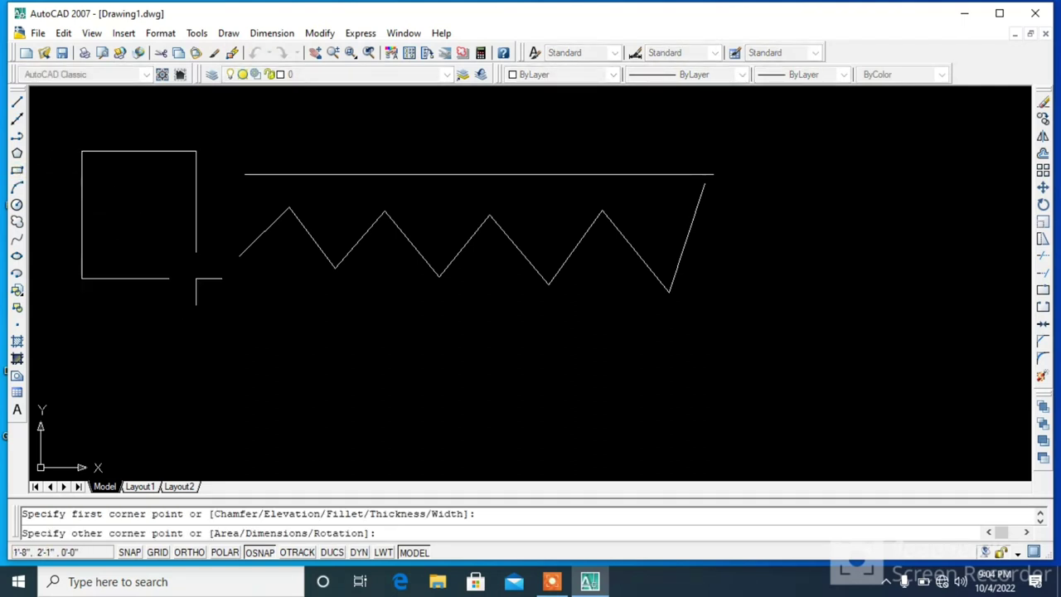
click(197, 275)
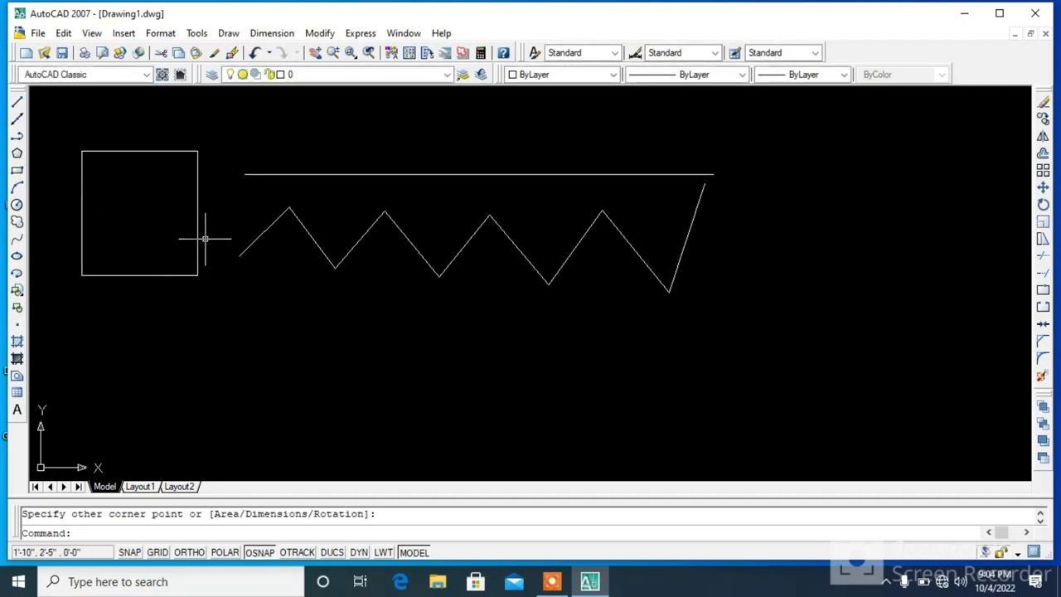
click(197, 234)
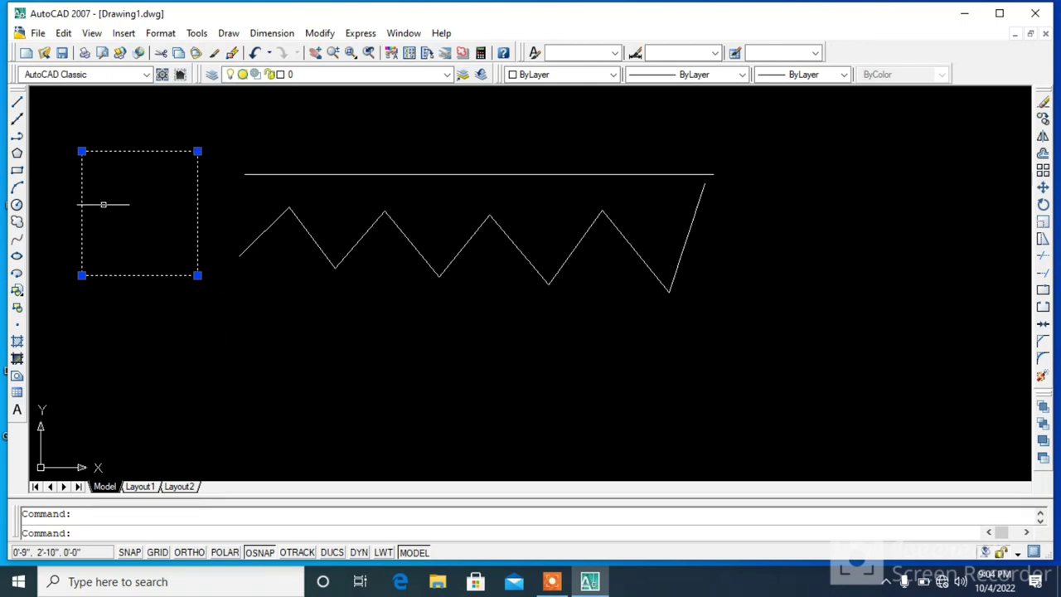
key(Escape)
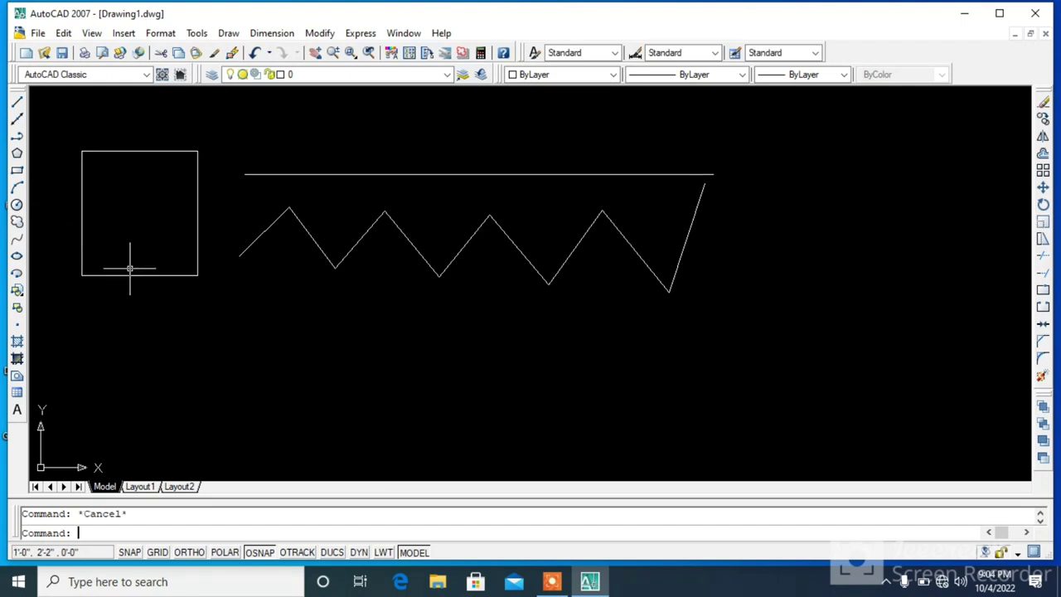
Explode the square and confirm its four edges select as separate lines.
click(1043, 377)
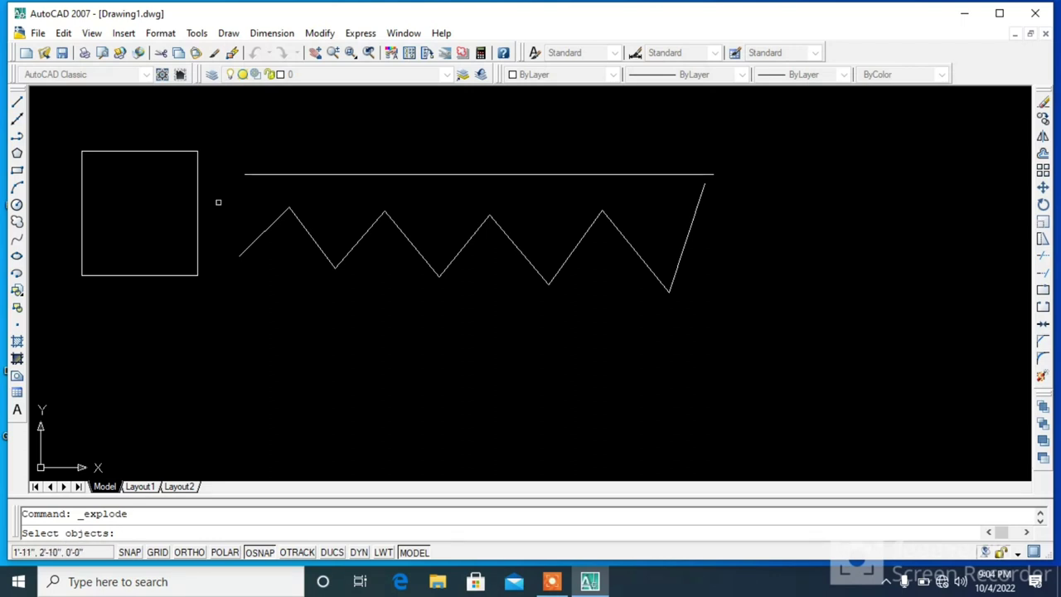
click(197, 194)
key(Return)
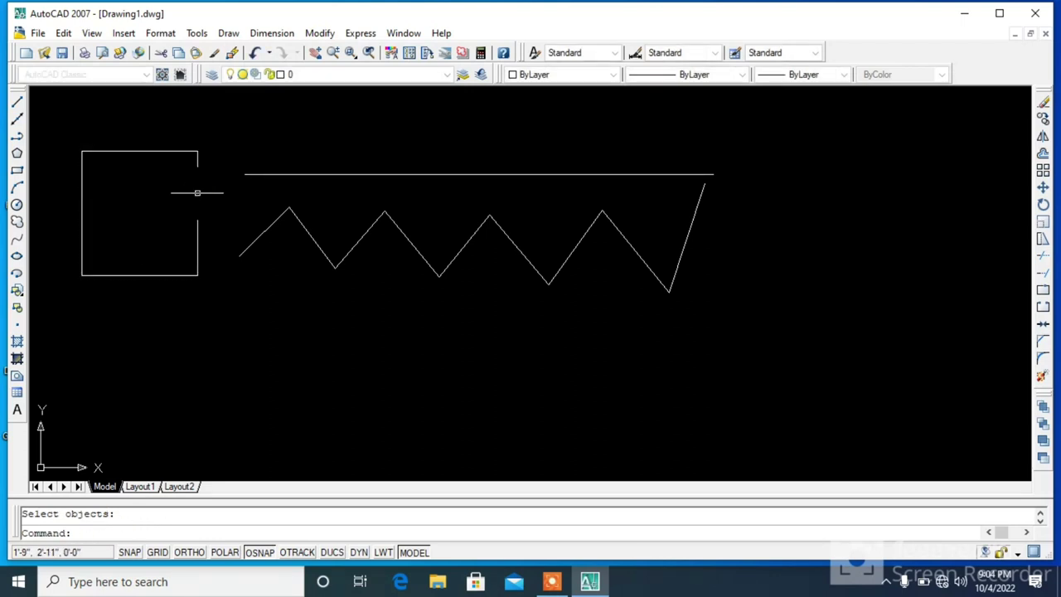
click(140, 151)
click(198, 177)
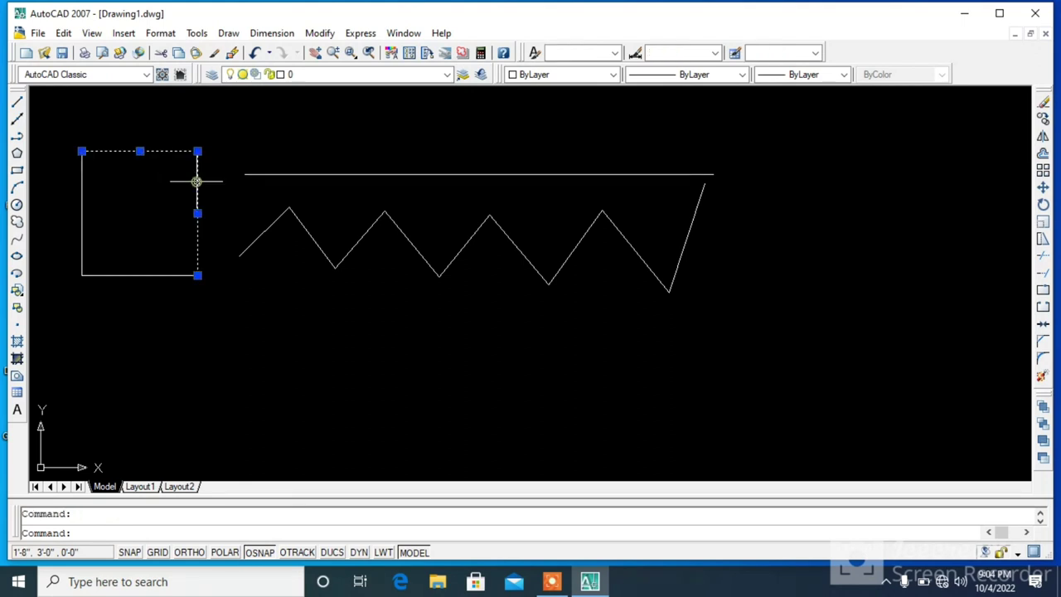
click(137, 275)
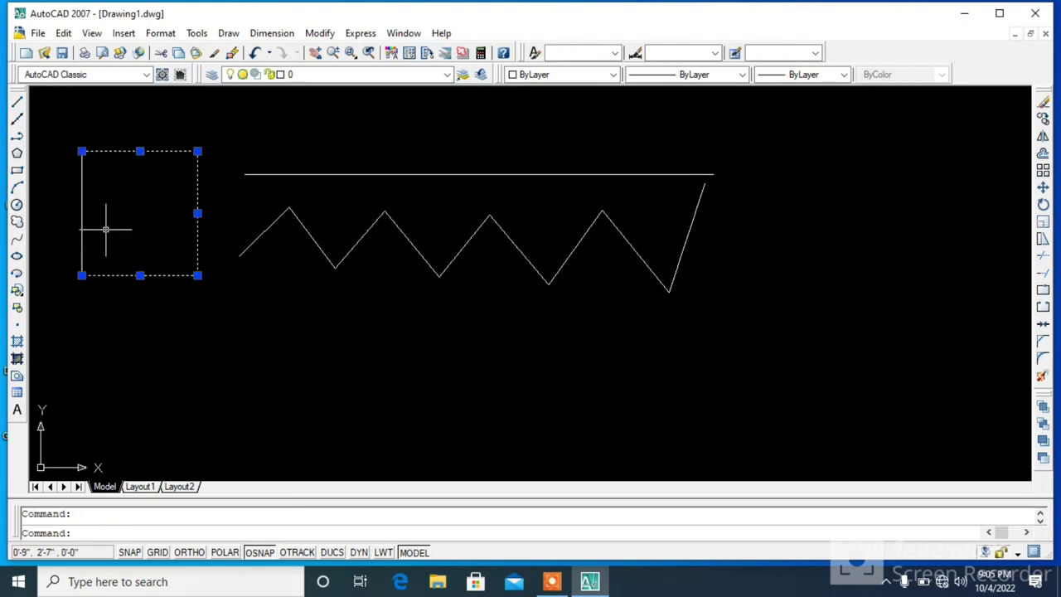
click(81, 211)
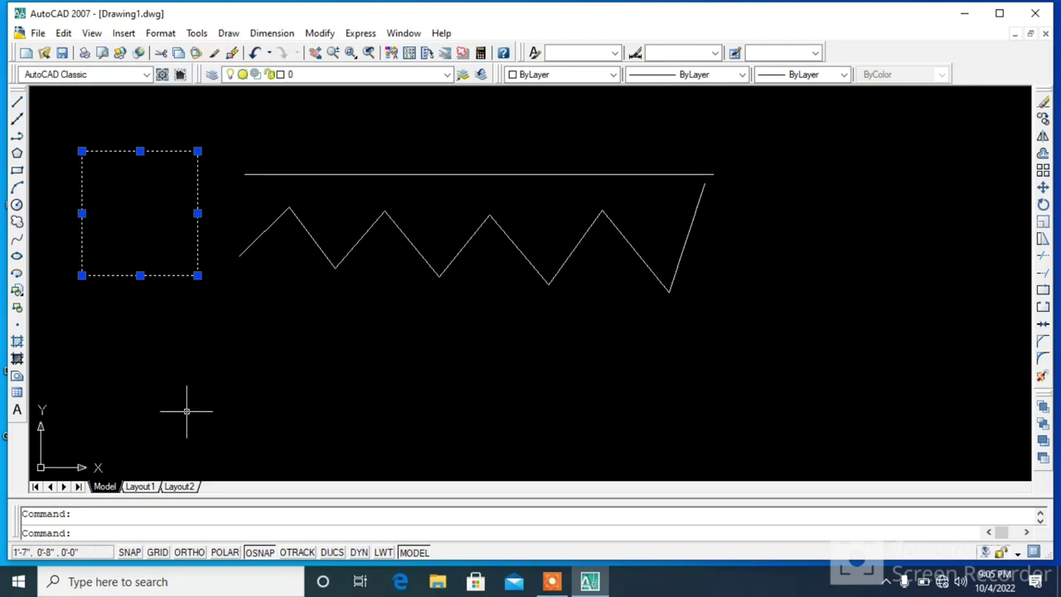
key(Escape)
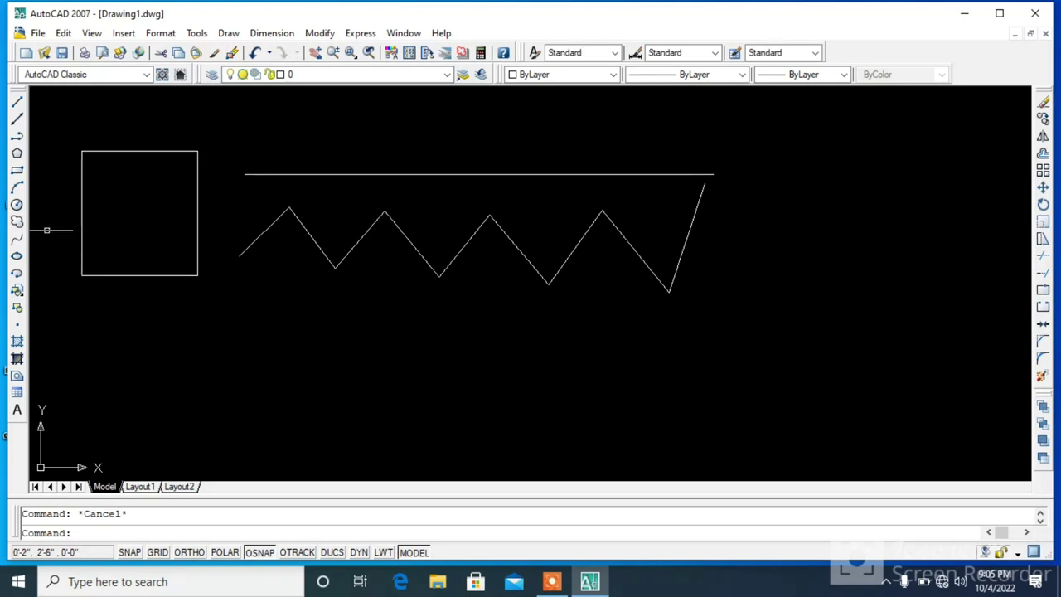
Draw a wide rectangle below the square and the web.
click(17, 170)
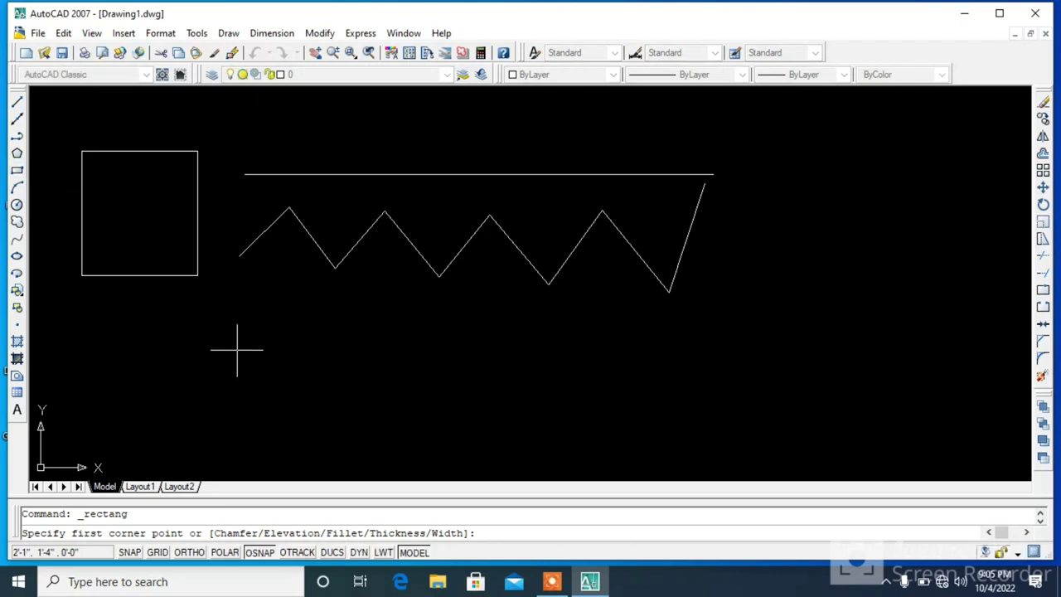
click(190, 316)
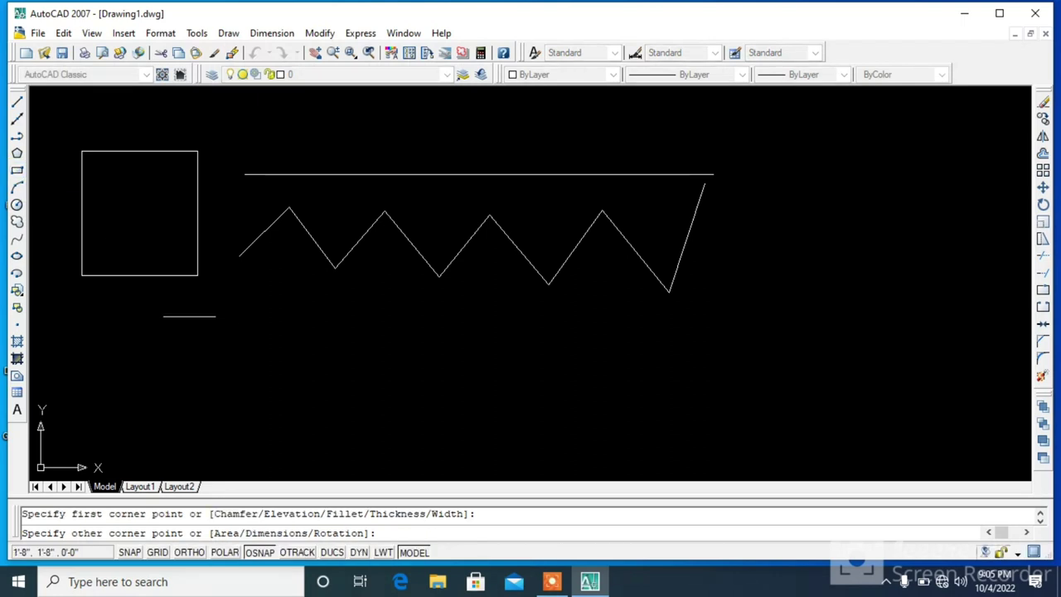
click(438, 404)
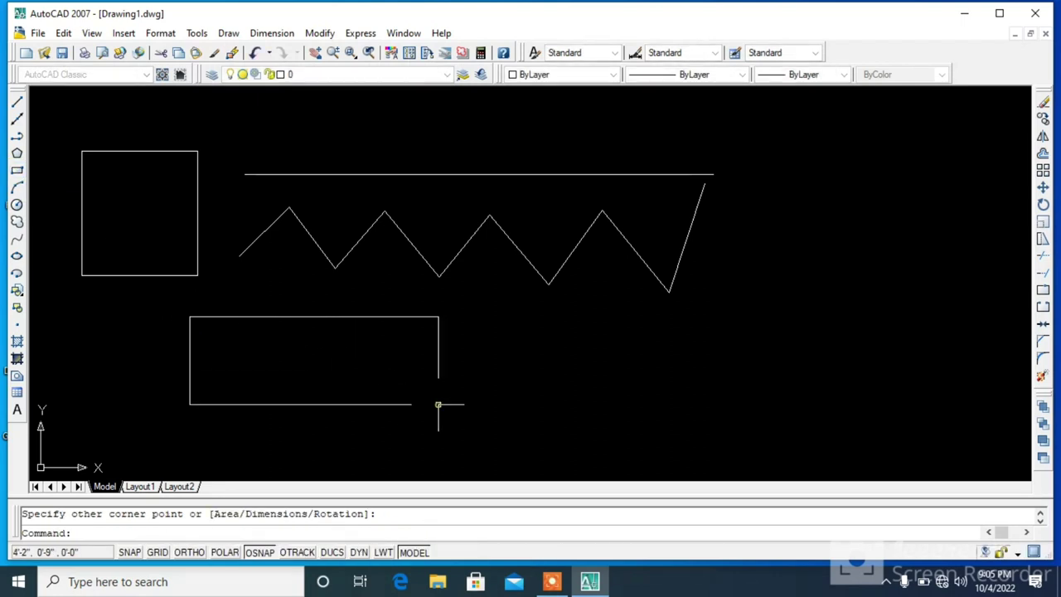
Explode the wide rectangle into separate lines with the X command.
click(110, 534)
text(x)
key(Return)
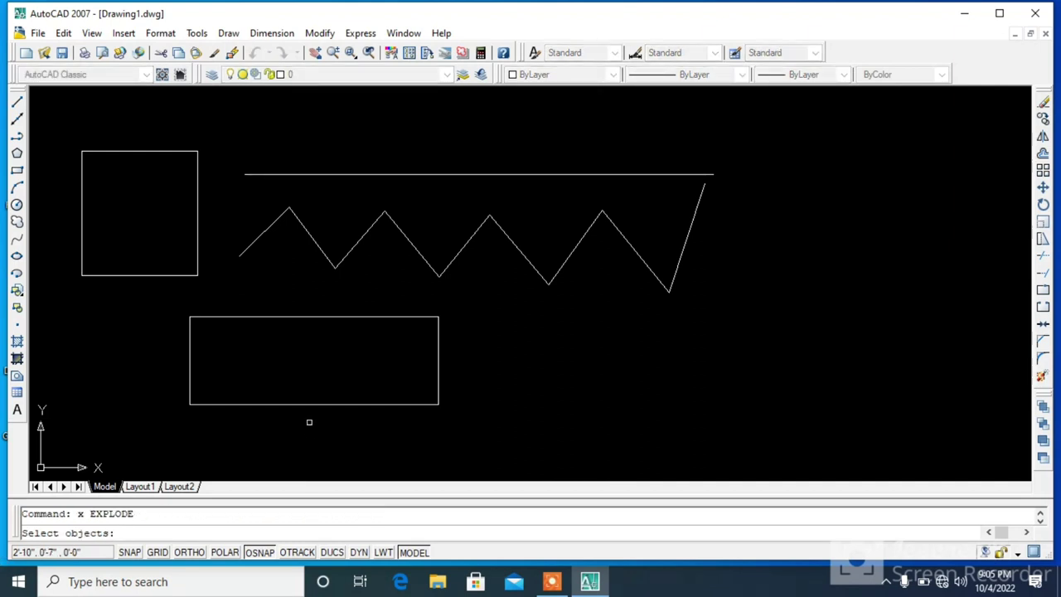
click(301, 405)
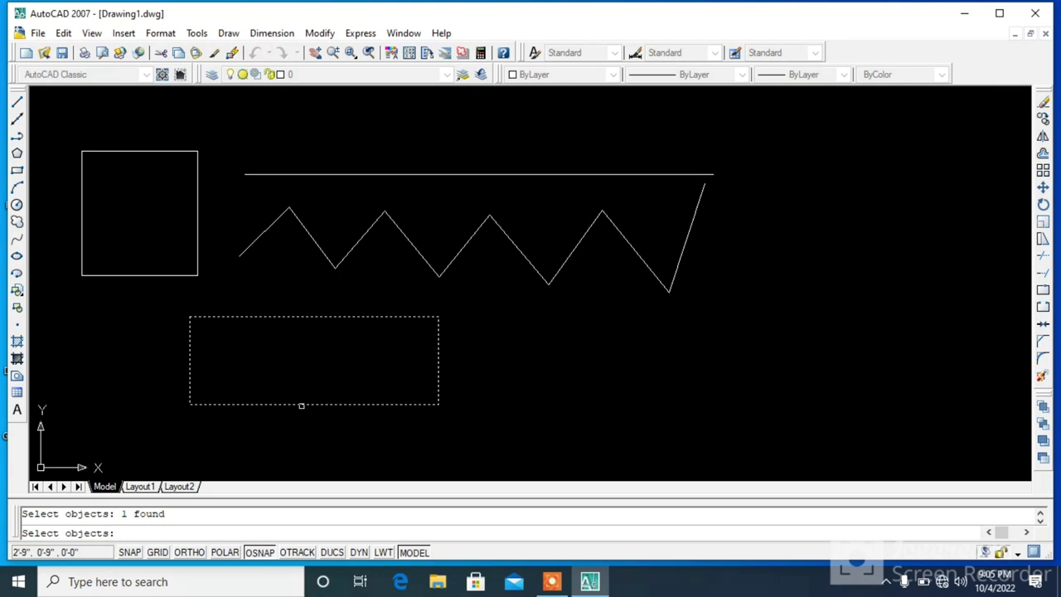
key(Return)
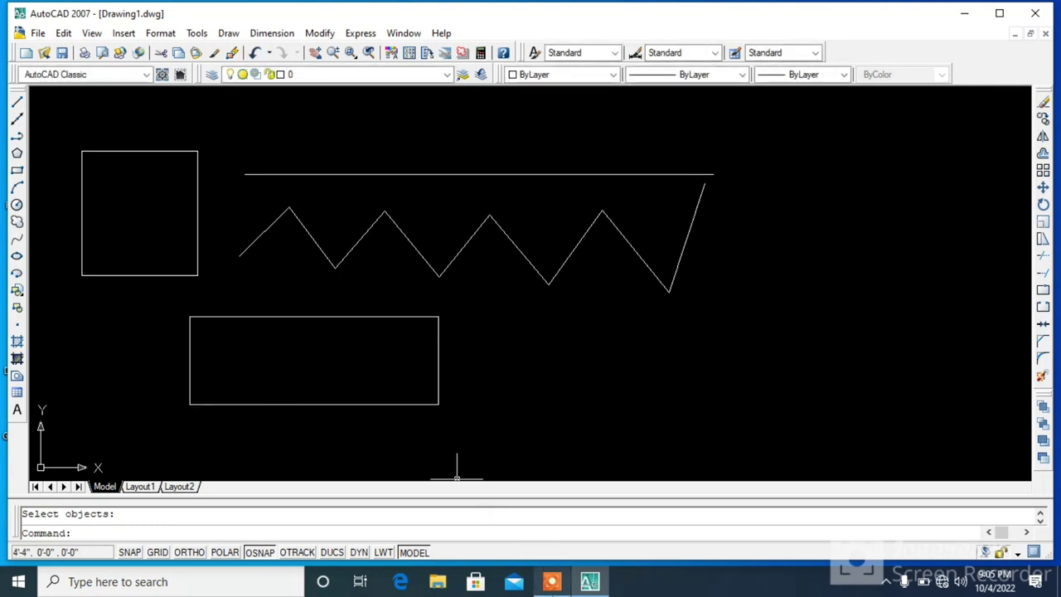
click(562, 557)
click(563, 557)
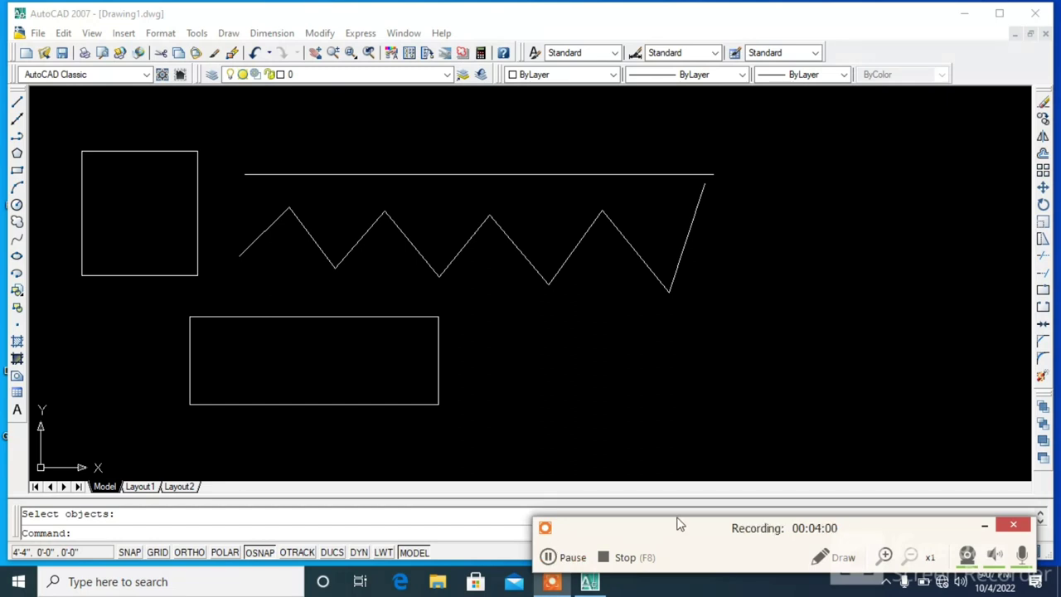
click(985, 525)
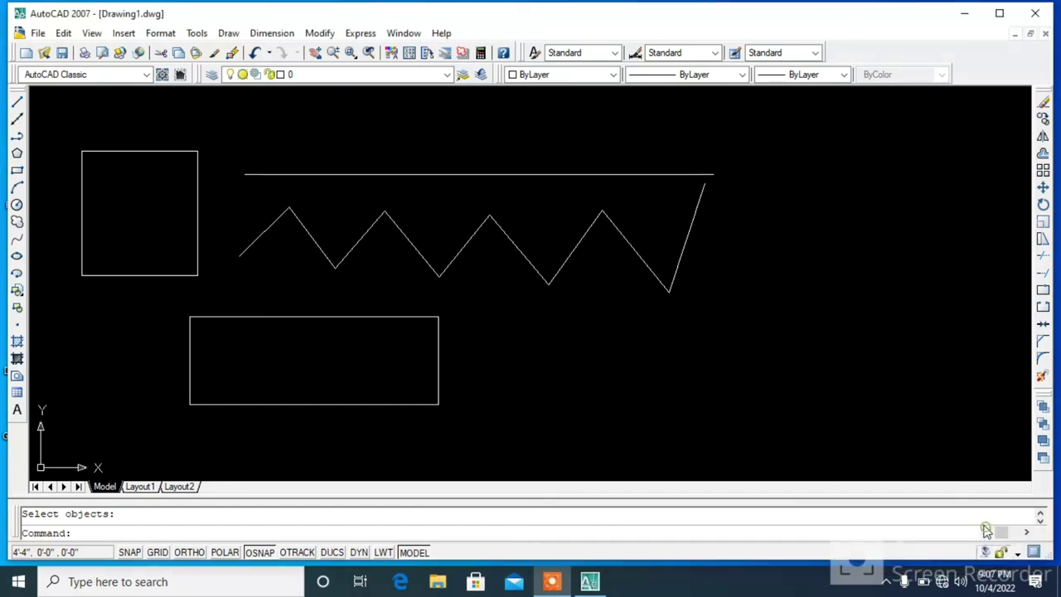
Select the rectangle's top, bottom and left edges to confirm they are separate.
click(409, 317)
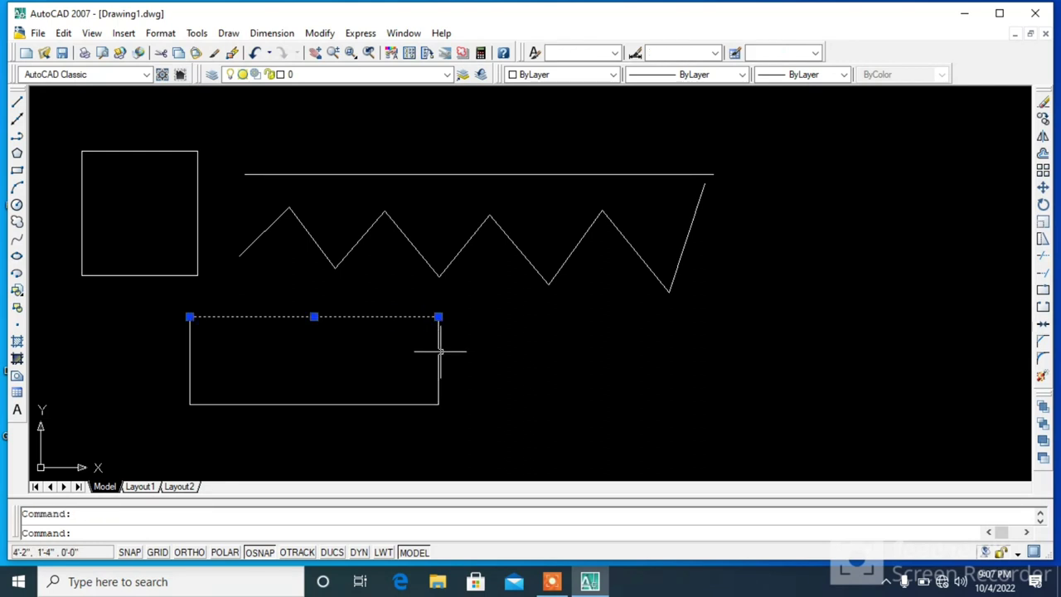
click(330, 403)
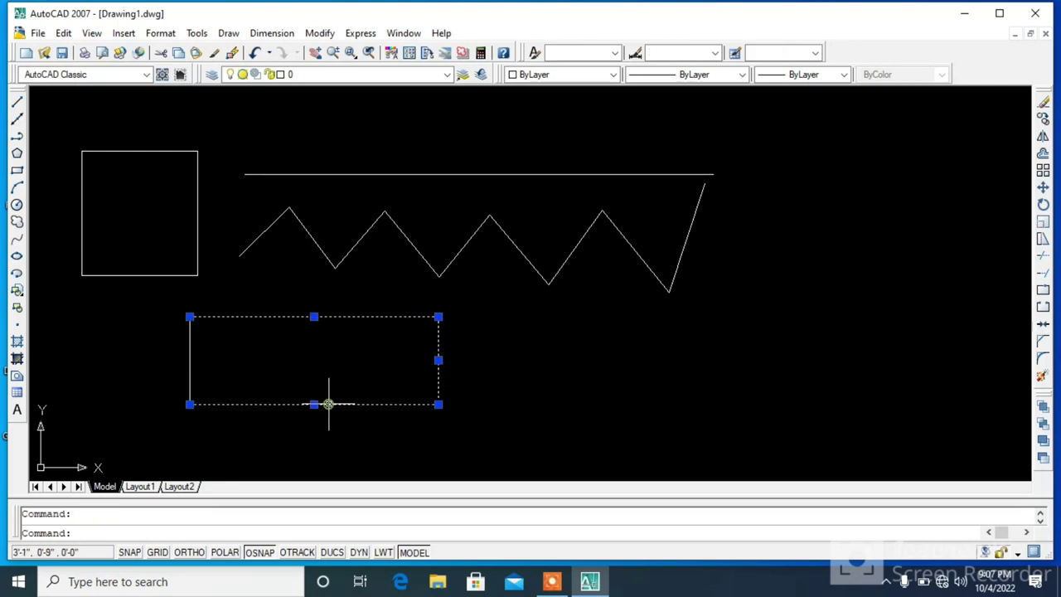
click(189, 354)
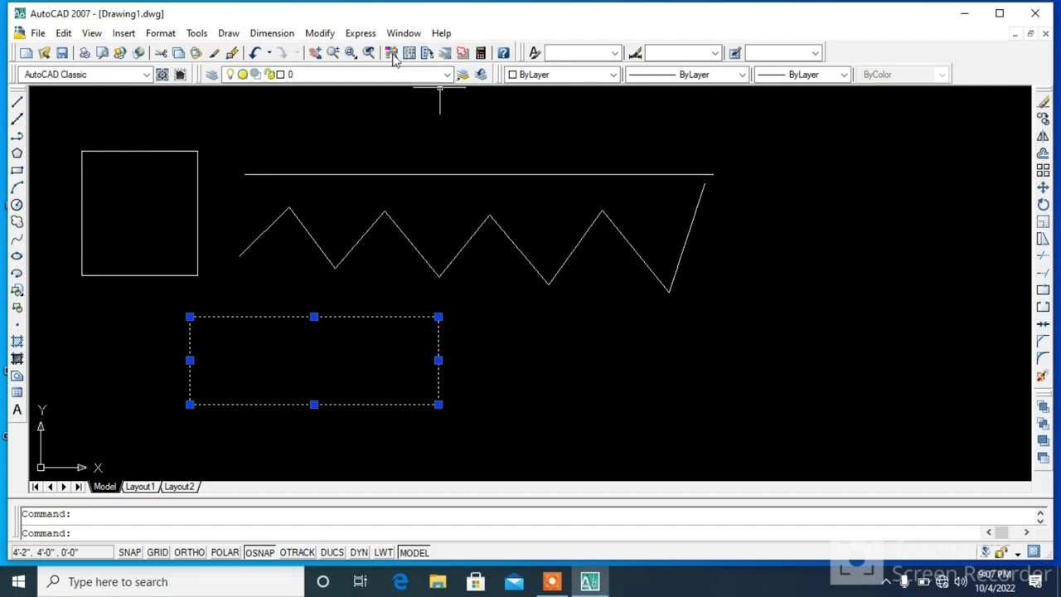
click(274, 33)
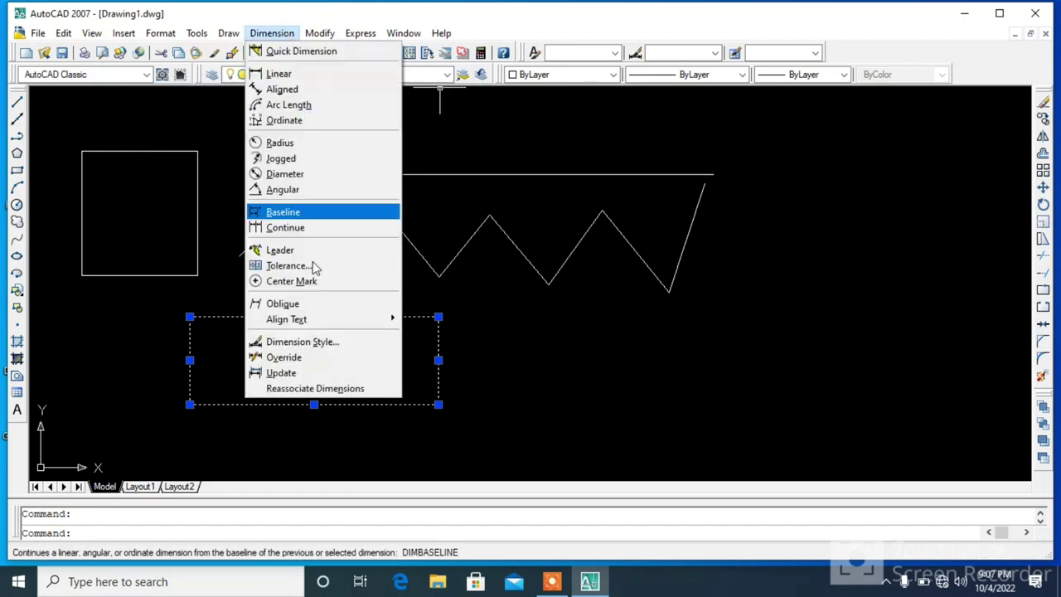
click(334, 439)
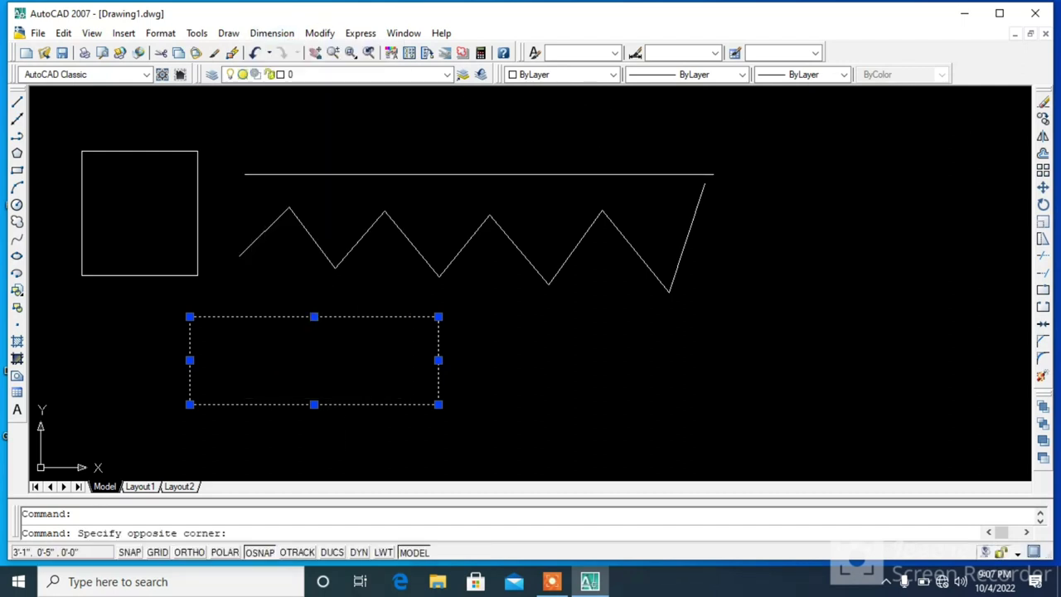